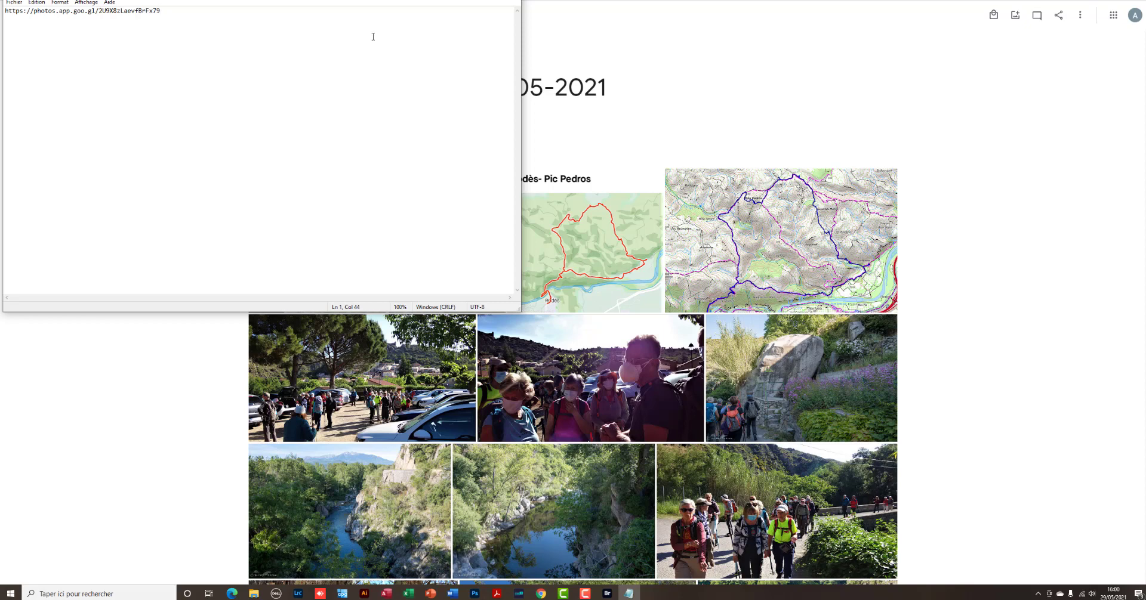
Open the photo of hikers among yellow broom in the Rodès - Pic Pedros album and download DSC01574.JPG.
{"action": "left_click", "coordinate": [473, 2]}
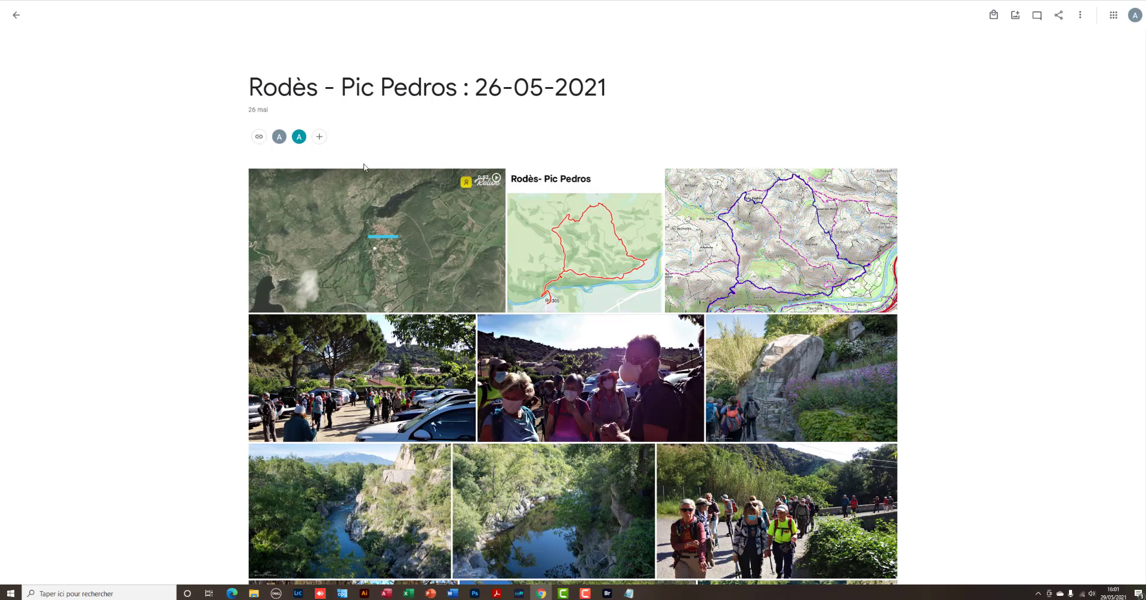
{"action": "scroll", "coordinate": [499, 228], "scroll_direction": "down", "scroll_amount": 5}
{"action": "scroll", "coordinate": [499, 228], "scroll_direction": "down", "scroll_amount": 7}
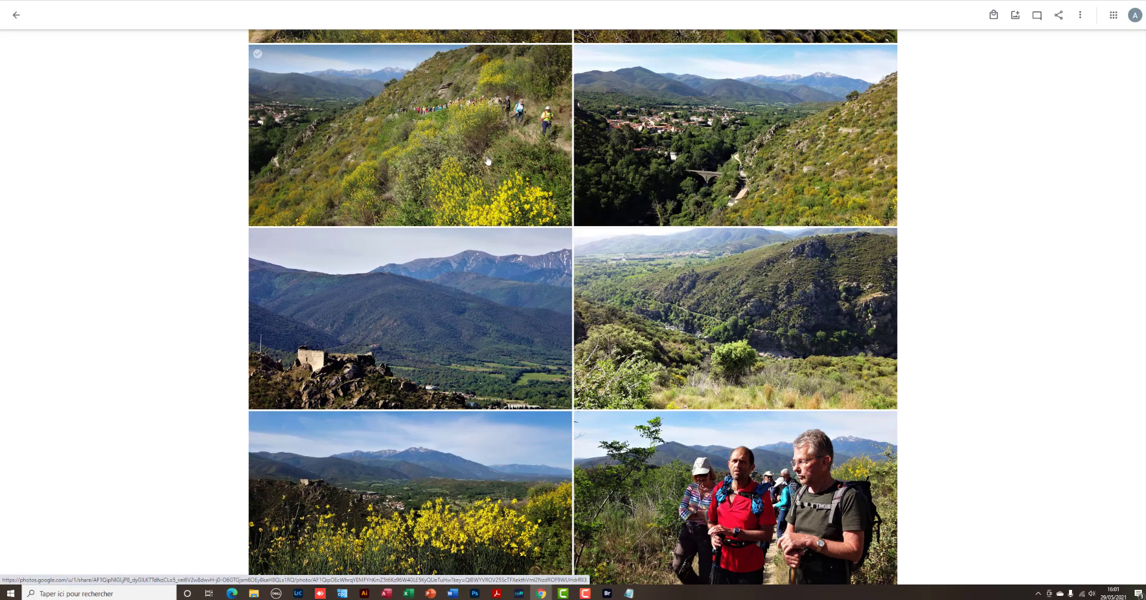
{"action": "left_click", "coordinate": [427, 143]}
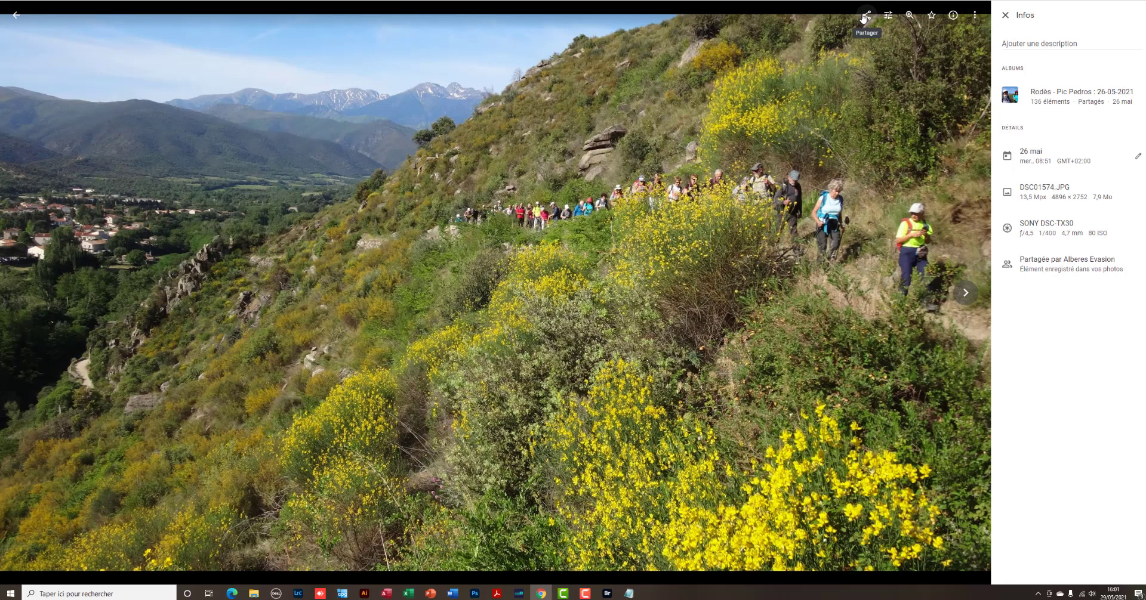
{"action": "left_click", "coordinate": [976, 17]}
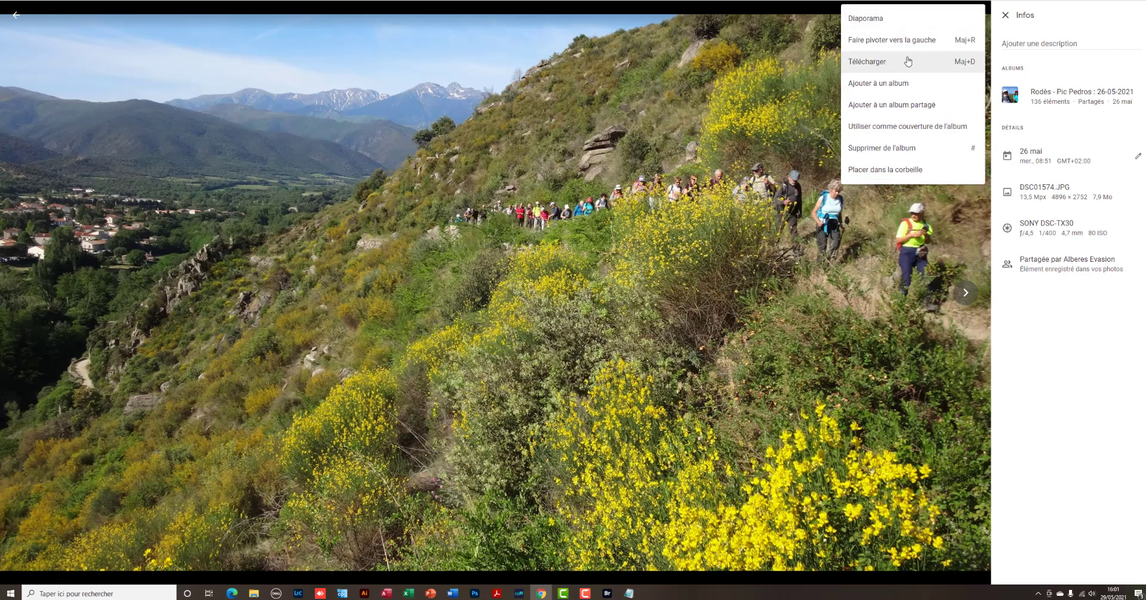
{"action": "left_click", "coordinate": [872, 63]}
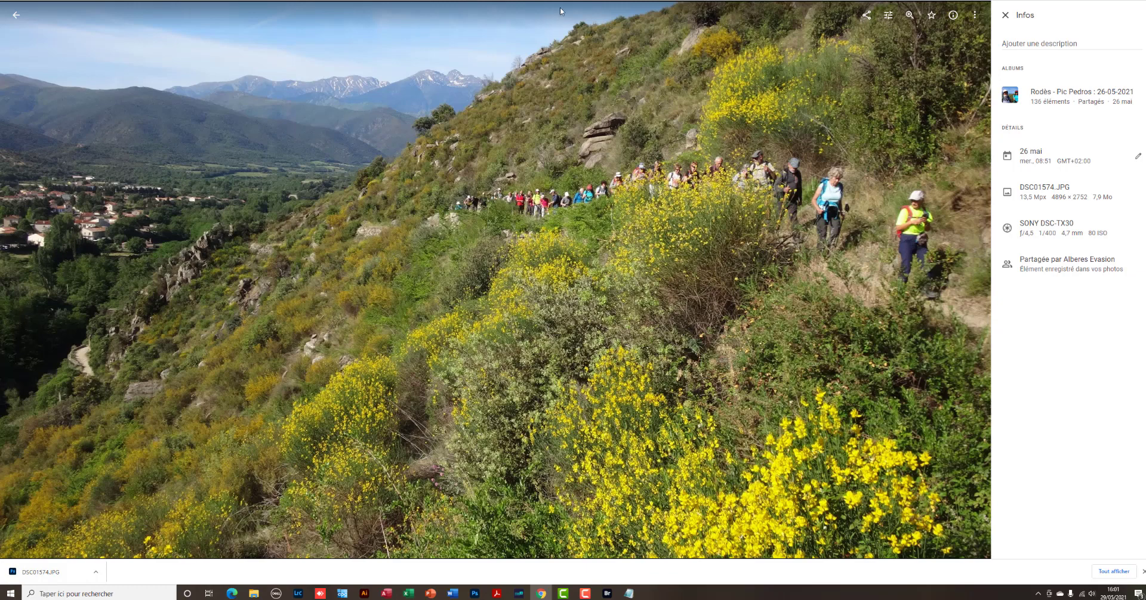
Switch to the WordPress site, sign in with the prefilled credentials and create a new article.
{"action": "left_click", "coordinate": [596, 1]}
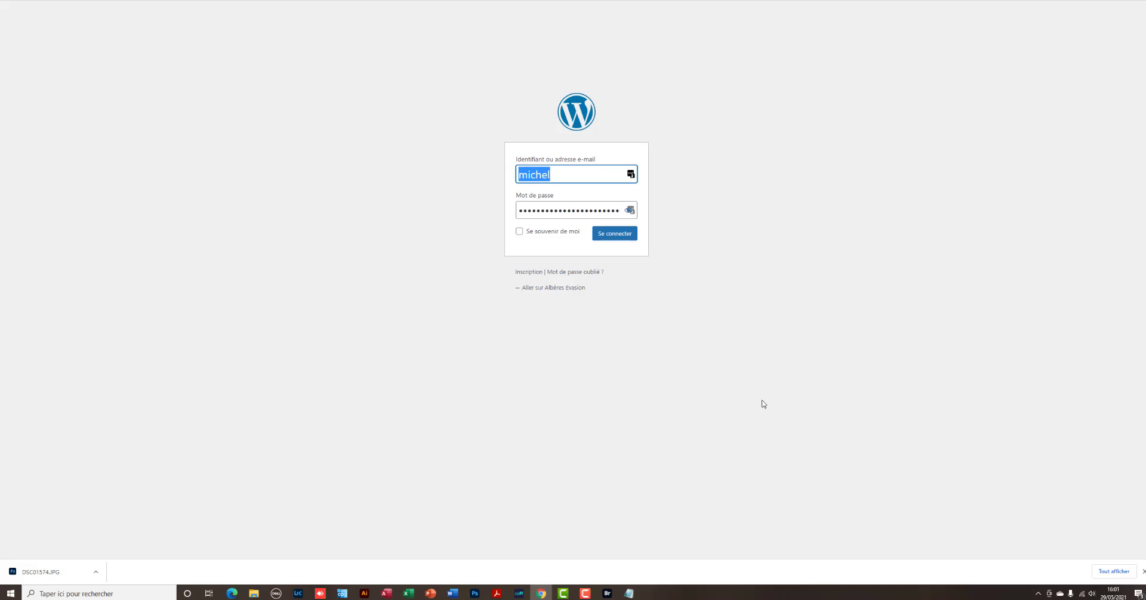
{"action": "left_click", "coordinate": [619, 238]}
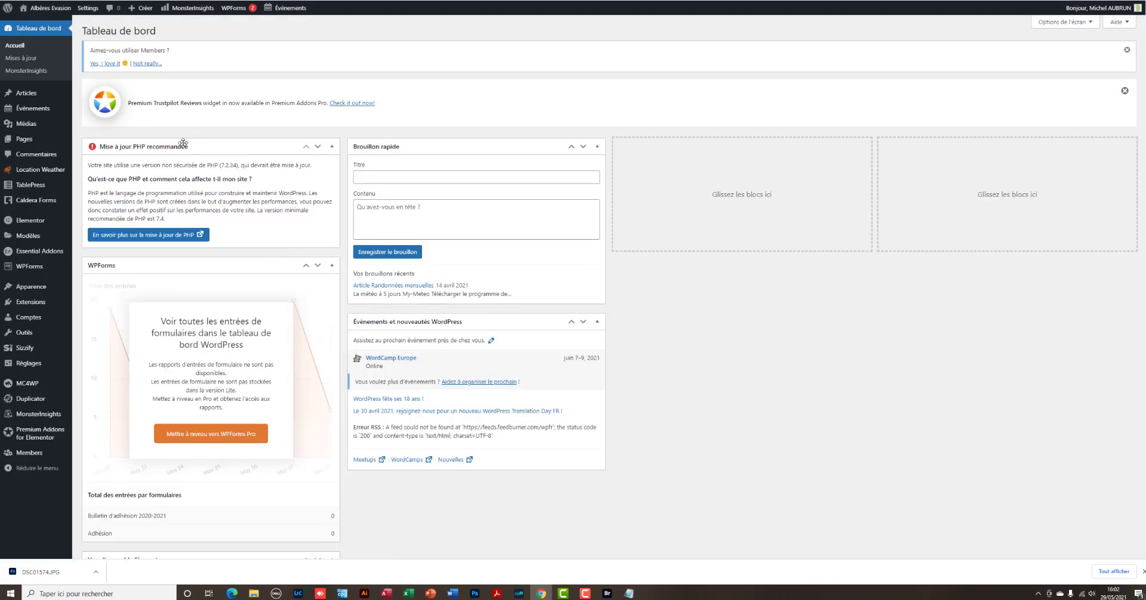
{"action": "mouse_move", "coordinate": [28, 97]}
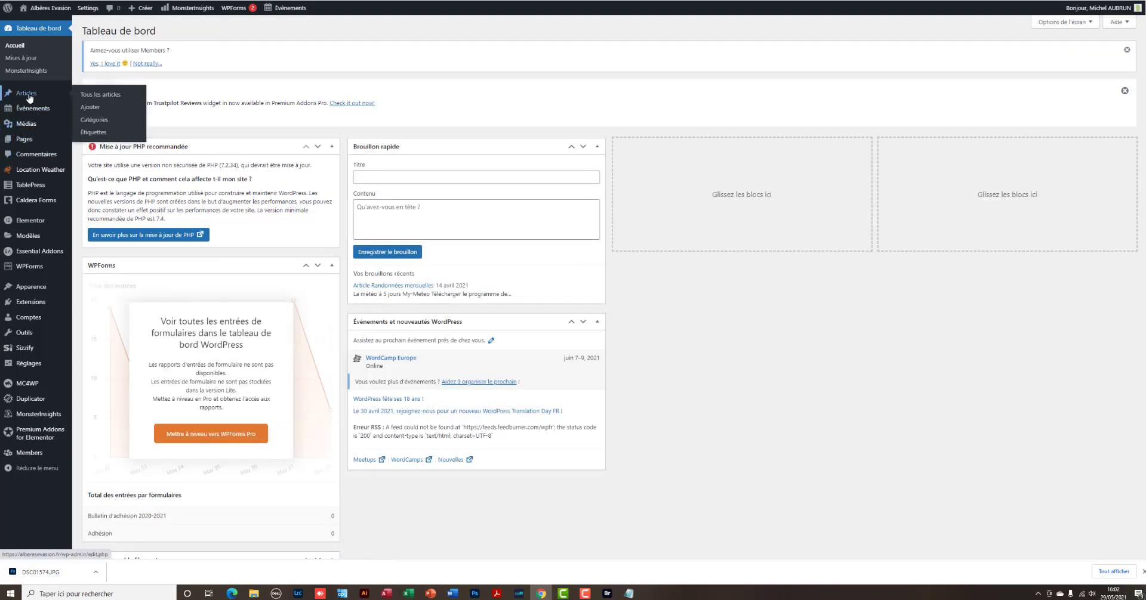
{"action": "left_click", "coordinate": [91, 108]}
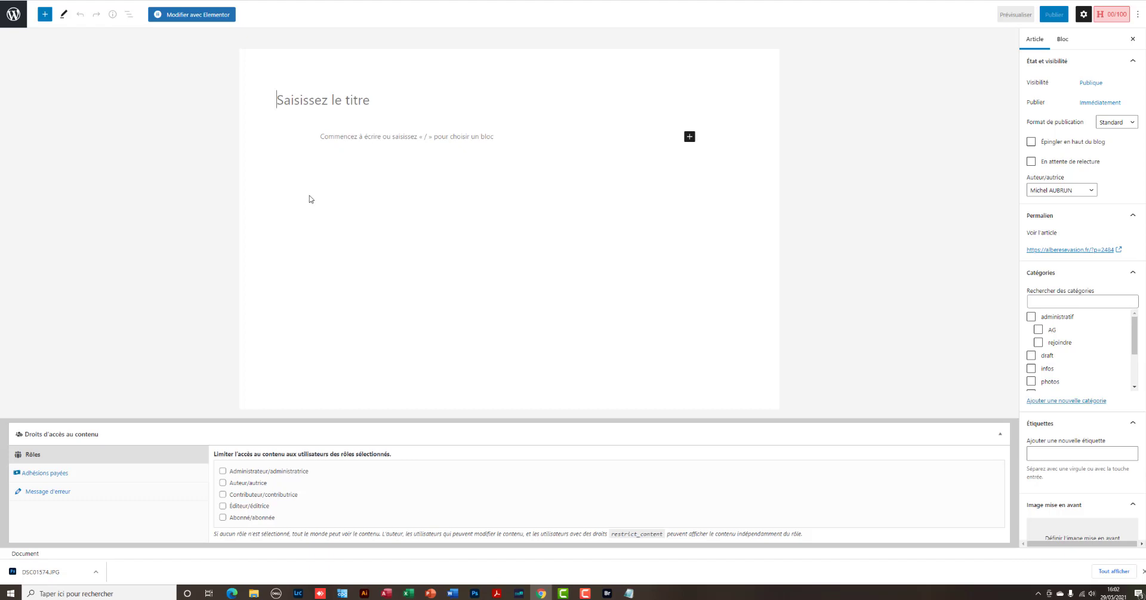
Title the article "Photos du Pic Pedros" and assign it to the photos category, keeping the current author.
{"action": "type", "text": "Photo"}
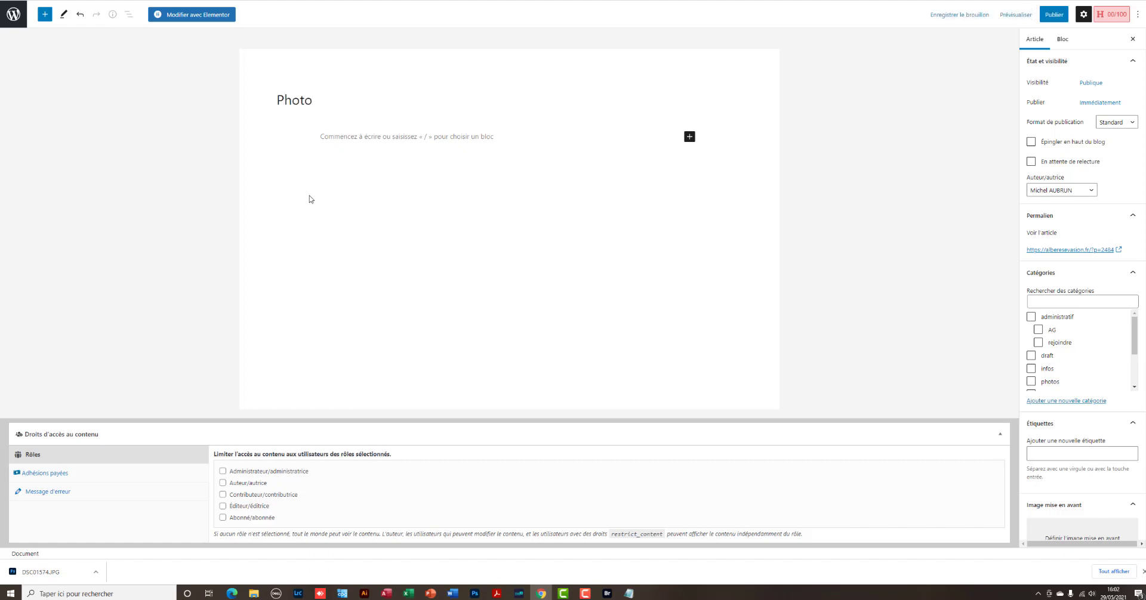
{"action": "type", "text": "s du Pic Pedros"}
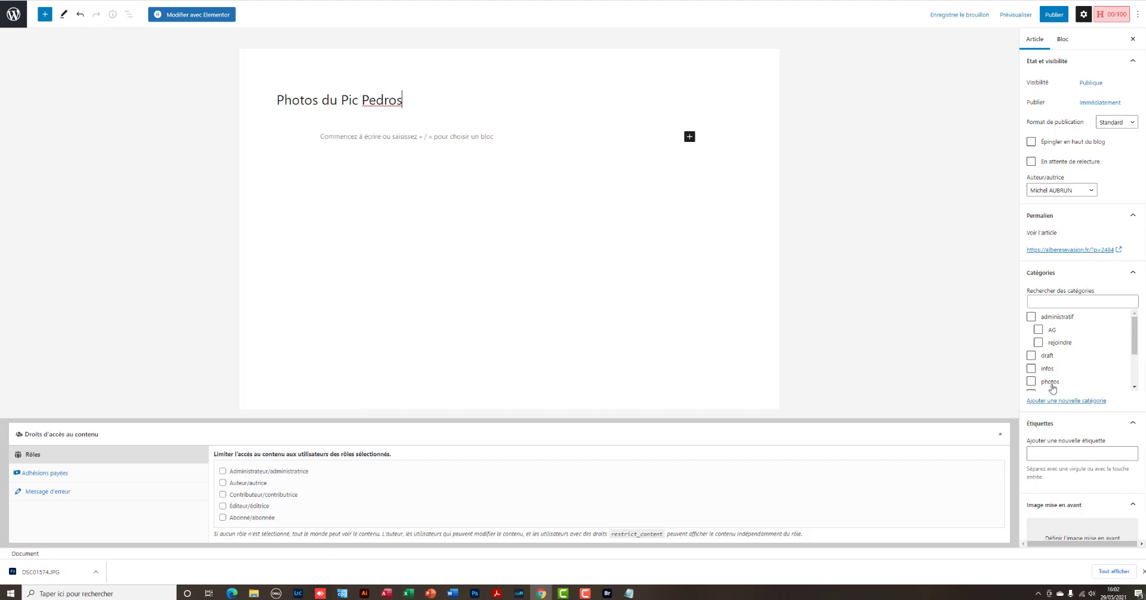
{"action": "left_click", "coordinate": [1031, 383]}
{"action": "left_click", "coordinate": [1092, 191]}
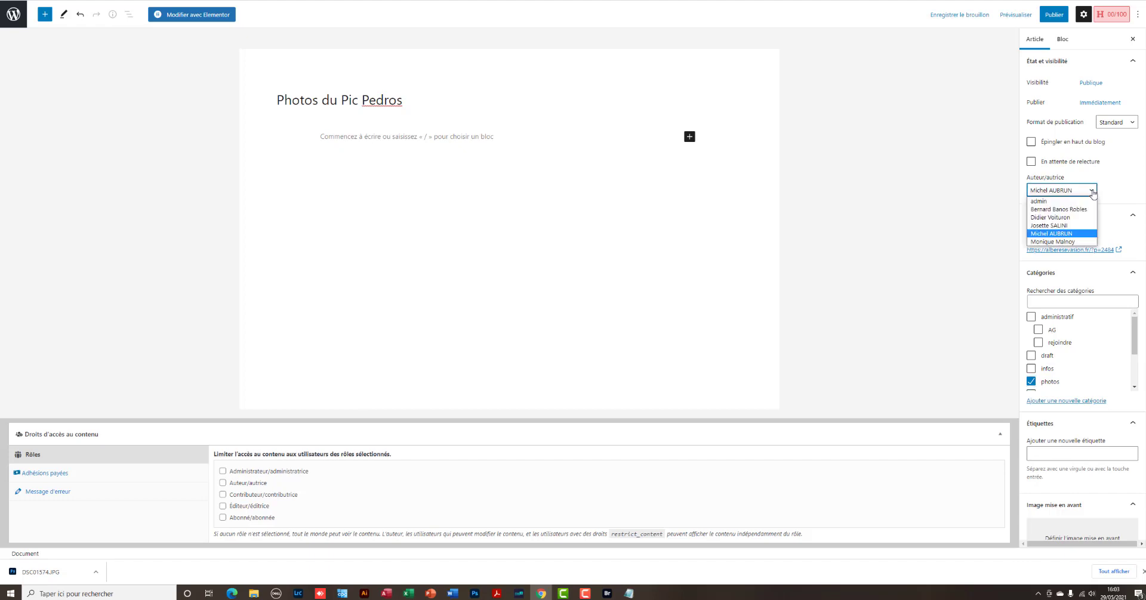
{"action": "left_click", "coordinate": [1093, 192]}
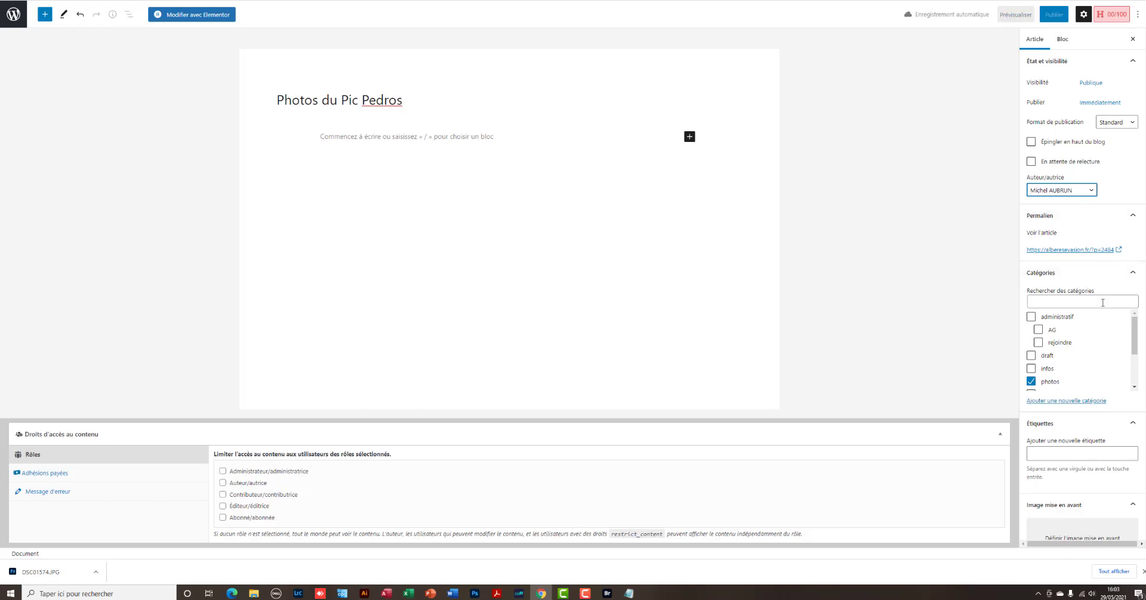
Start defining the article's featured image, with the "Images mises en avant" folder as the upload destination.
{"action": "scroll", "coordinate": [1102, 304], "scroll_direction": "down", "scroll_amount": 2}
{"action": "scroll", "coordinate": [1097, 302], "scroll_direction": "down", "scroll_amount": 1}
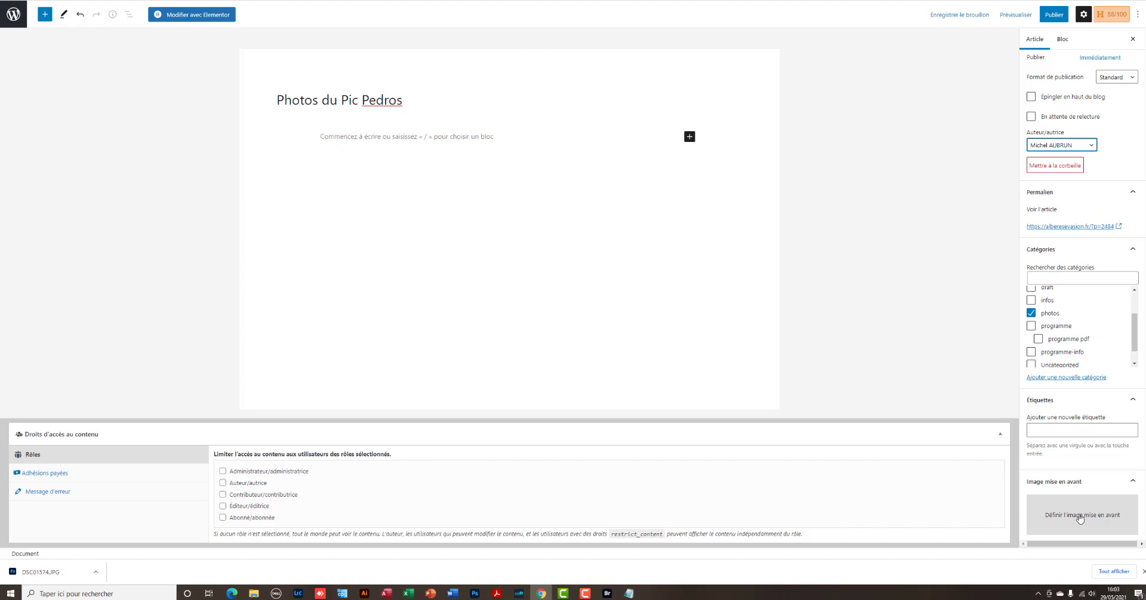
{"action": "left_click", "coordinate": [1080, 517]}
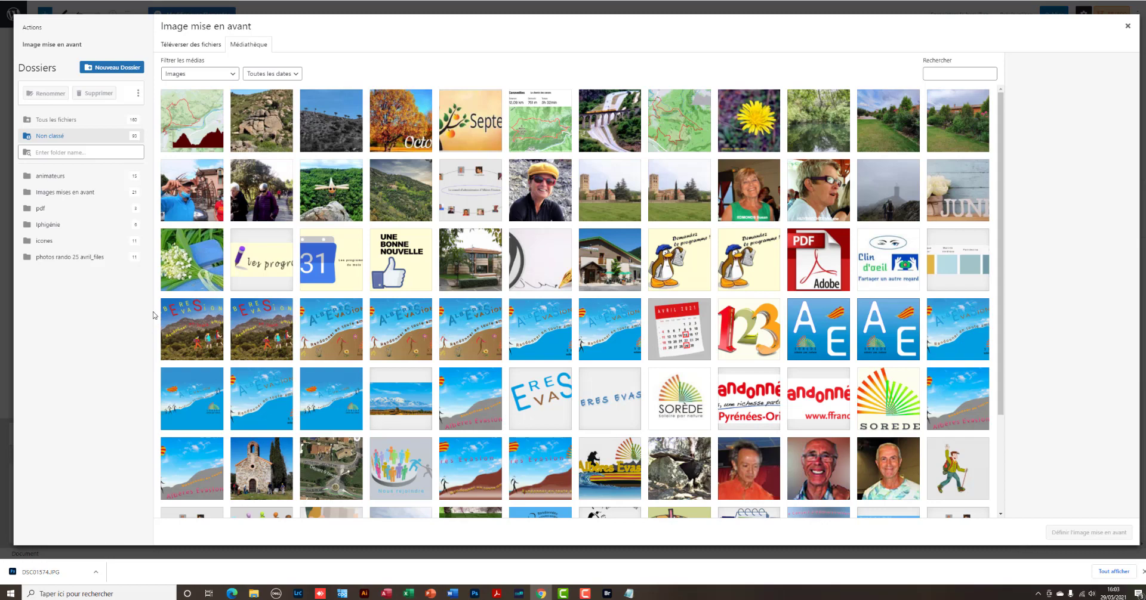
{"action": "left_click", "coordinate": [69, 195]}
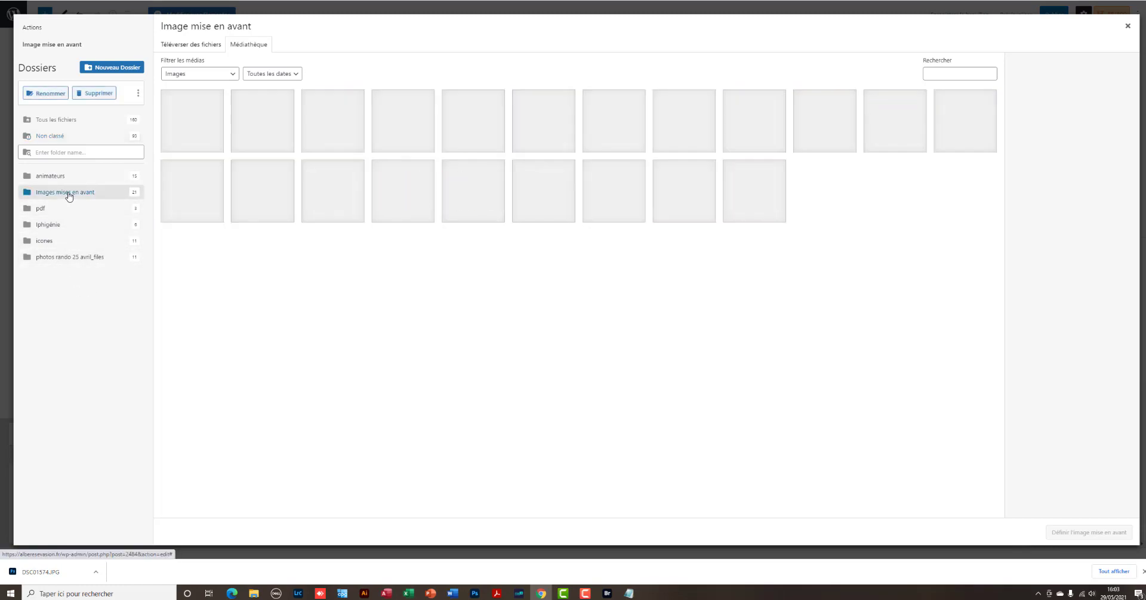
{"action": "left_click", "coordinate": [185, 44]}
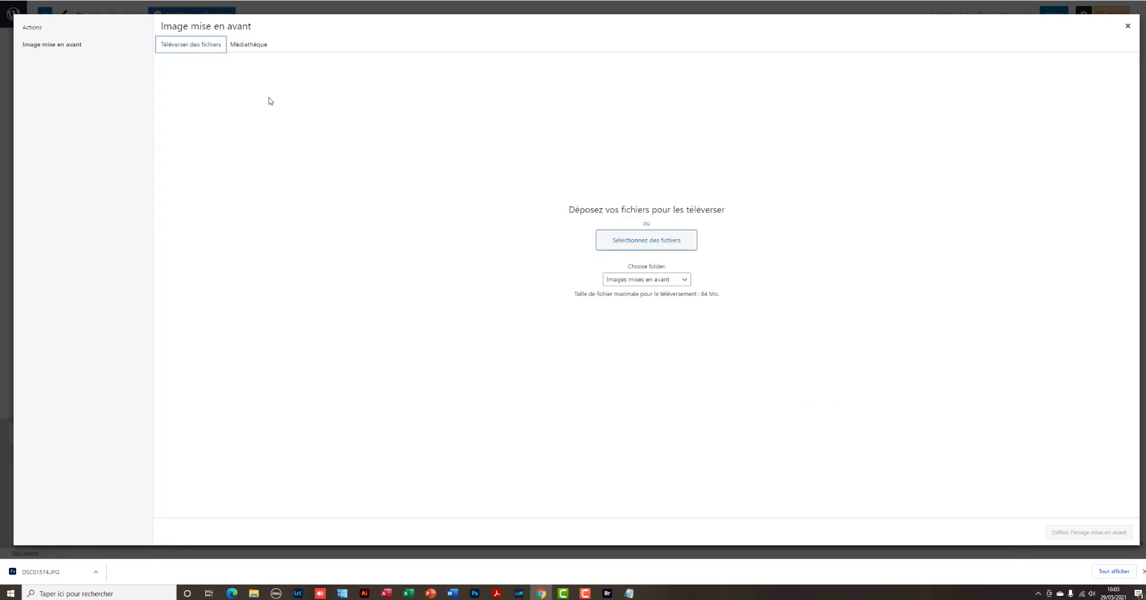
Upload DSC01574.JPG from the Téléchargements folder and set it as the article's featured image.
{"action": "left_click", "coordinate": [646, 241]}
{"action": "left_click_drag", "start_coordinate": [175, 135], "coordinate": [186, 18]}
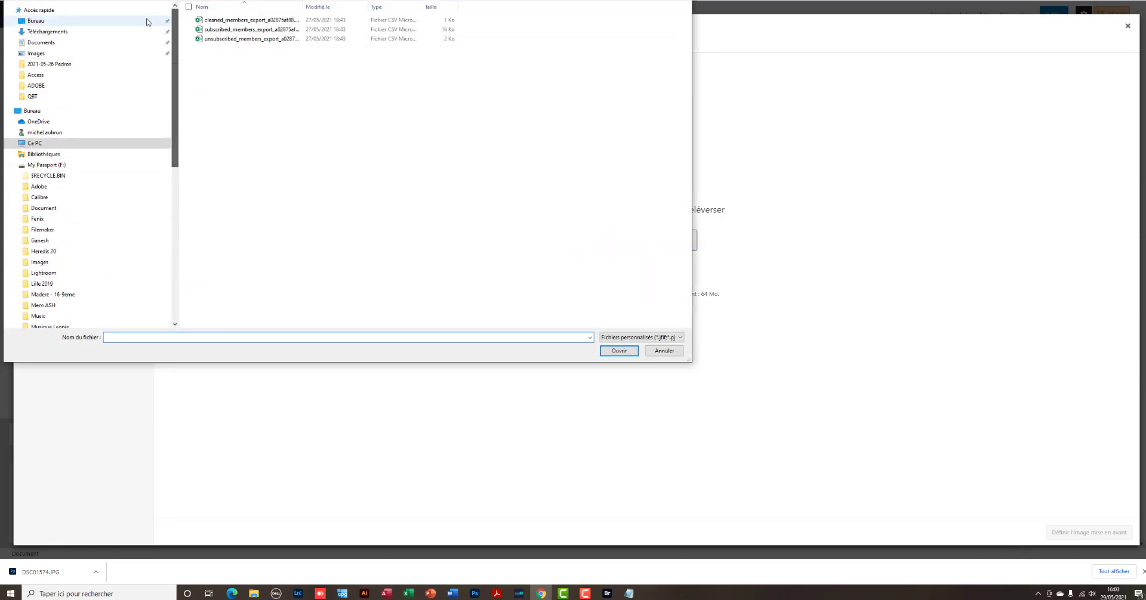
{"action": "left_click", "coordinate": [58, 33]}
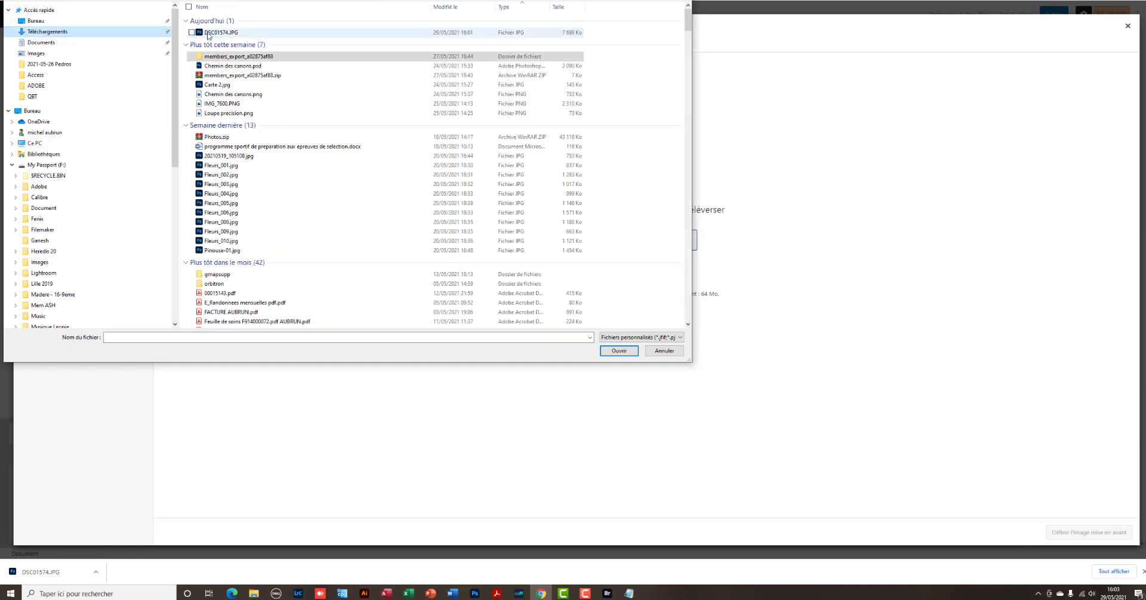
{"action": "left_click", "coordinate": [203, 33]}
{"action": "left_click", "coordinate": [618, 351]}
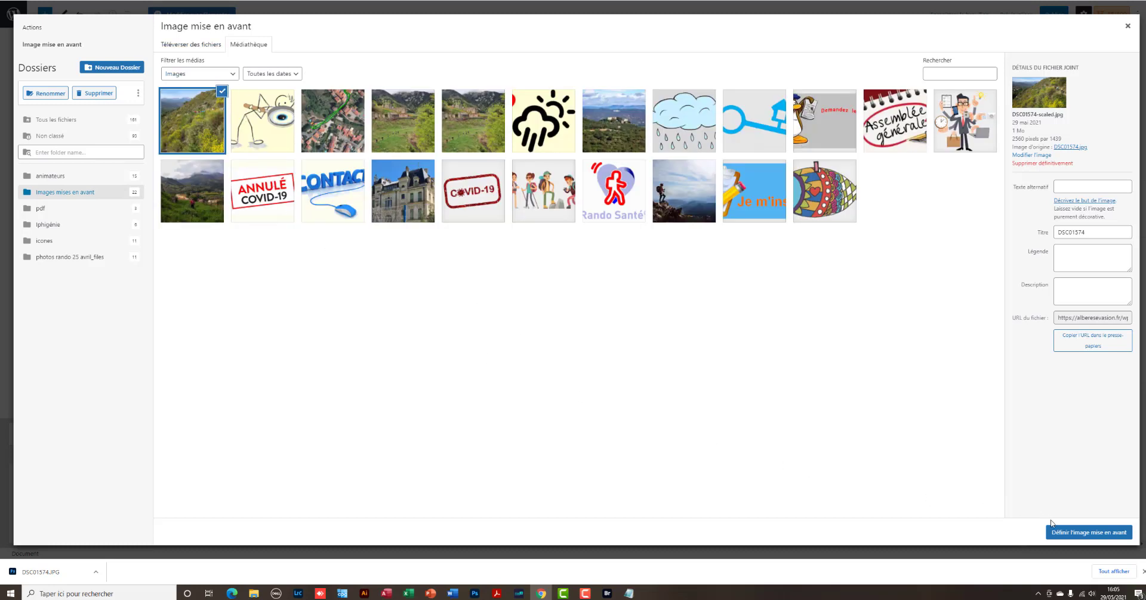
{"action": "left_click", "coordinate": [1079, 534]}
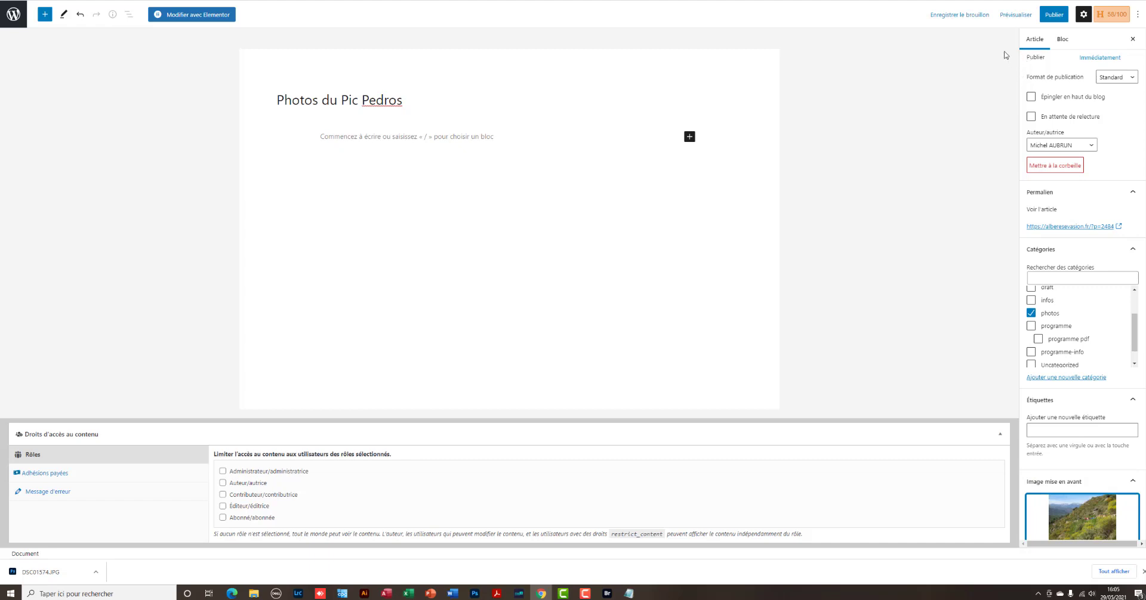
Save the article as a draft and open it for editing with Elementor.
{"action": "left_click", "coordinate": [962, 16]}
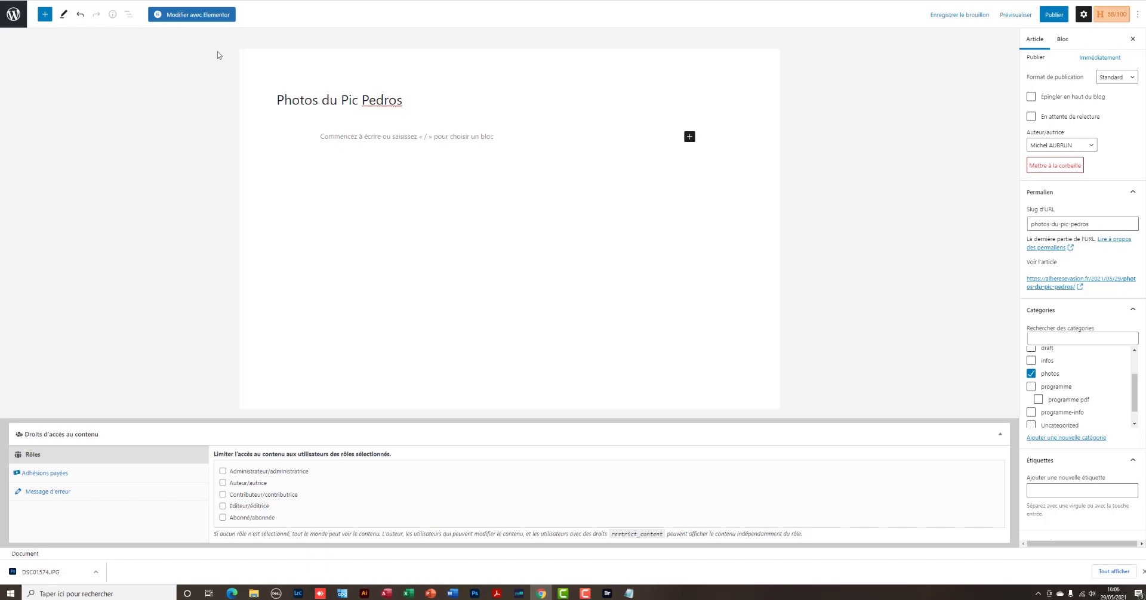
{"action": "left_click", "coordinate": [212, 16]}
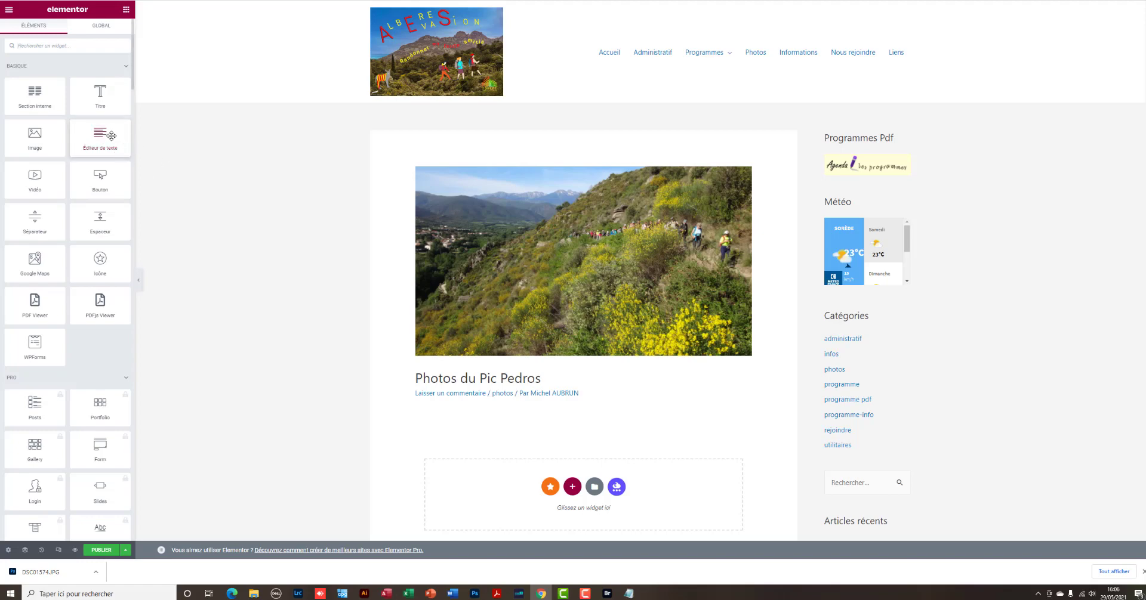
Add a text editor widget below the article title and replace its placeholder text with "Randonnée du Pic Pedros dénivelé 550 m".
{"action": "left_click_drag", "start_coordinate": [94, 133], "coordinate": [571, 493]}
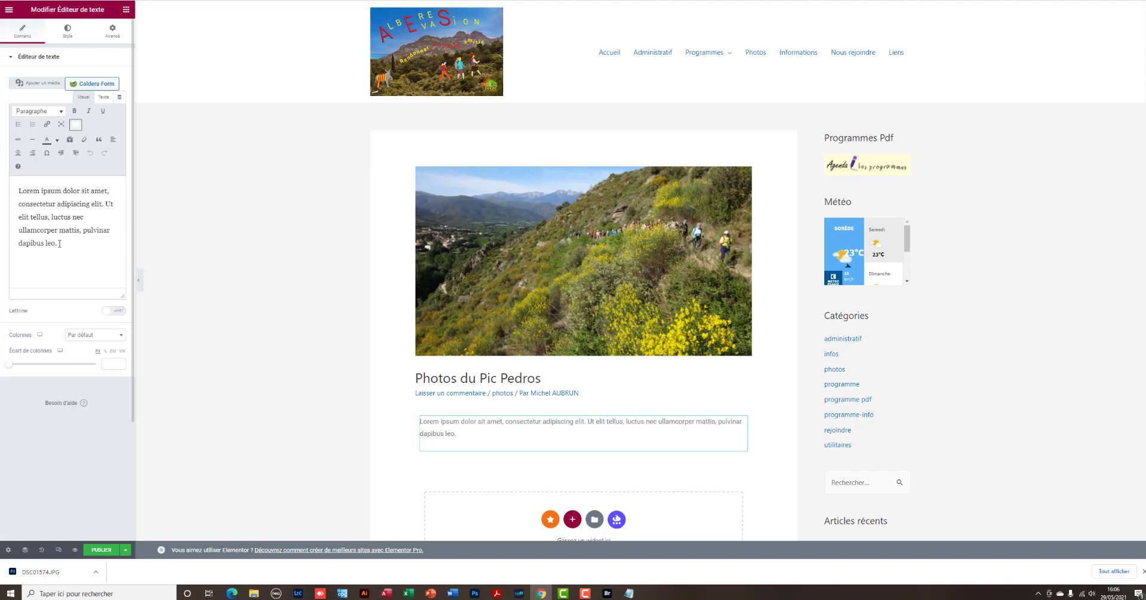
{"action": "left_click_drag", "start_coordinate": [59, 244], "coordinate": [16, 196]}
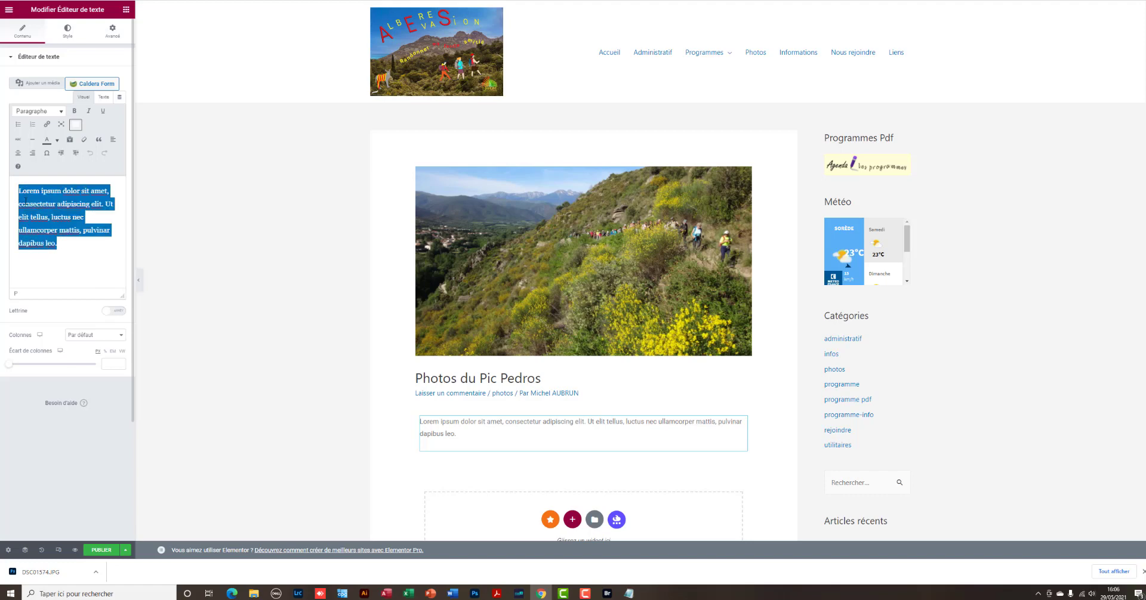
{"action": "type", "text": "R"}
{"action": "type", "text": "andp"}
{"action": "type", "text": "onne"}
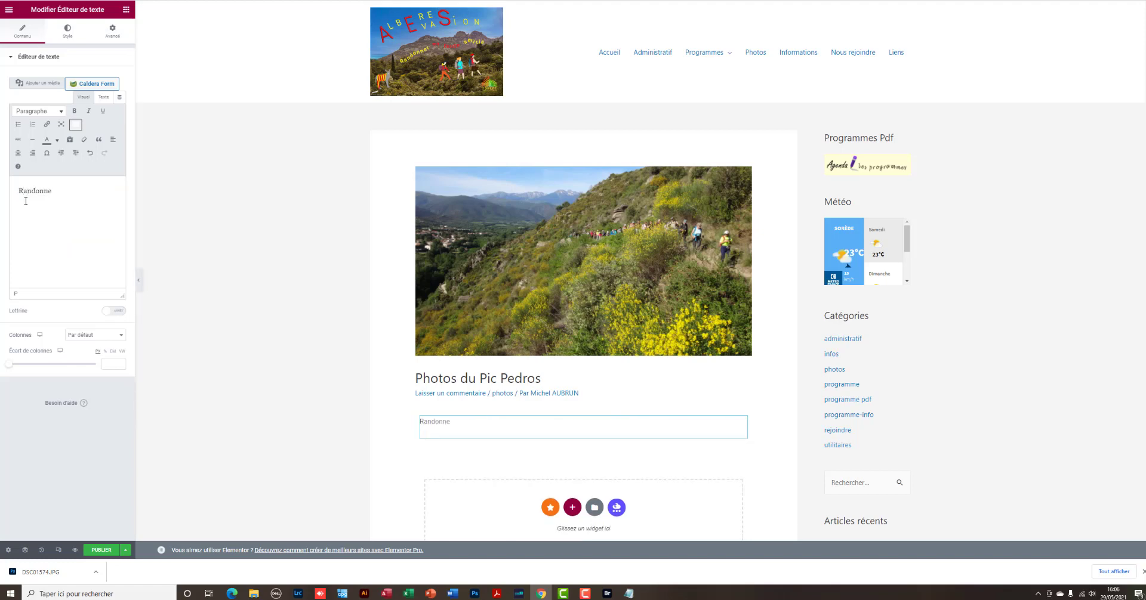
{"action": "type", "text": "e du"}
{"action": "type", "text": "P"}
{"action": "type", "text": "ic "}
{"action": "type", "text": "Ped"}
{"action": "type", "text": "ros "}
{"action": "type", "text": "dé"}
{"action": "type", "text": "nive"}
{"action": "type", "text": "le"}
{"action": "type", "text": " 55"}
{"action": "type", "text": "0 m"}
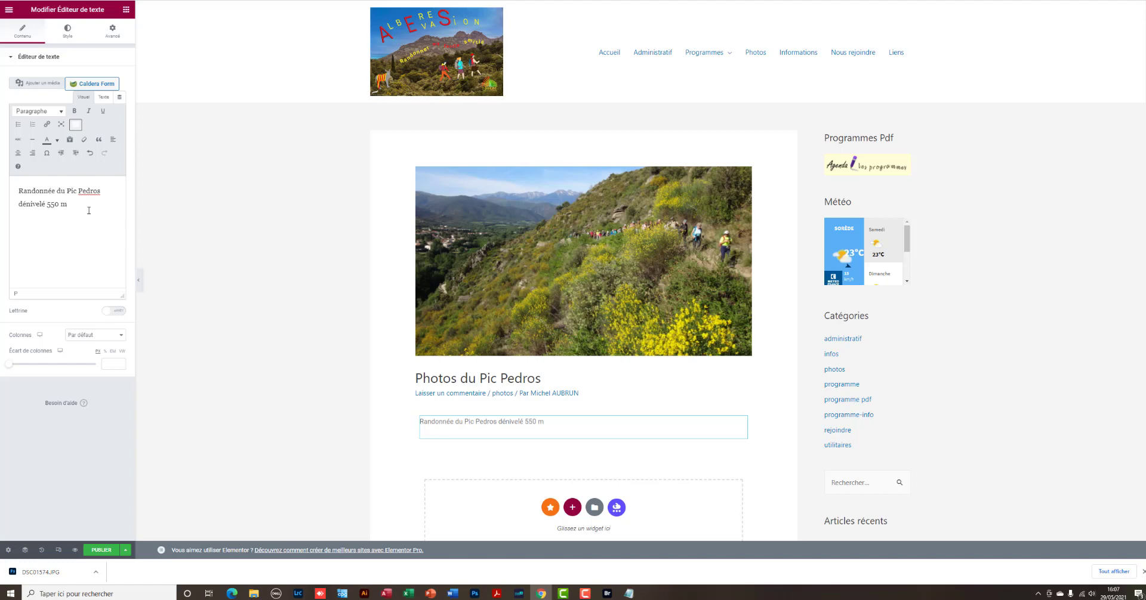
Continue the text with "distance 14 km durée 6 heure", then add the paragraph "Le 26 mai 2021" and a photo credit naming both photographers.
{"action": "type", "text": "distance"}
{"action": "type", "text": "14 km"}
{"action": "type", "text": "durée 6 heure"}
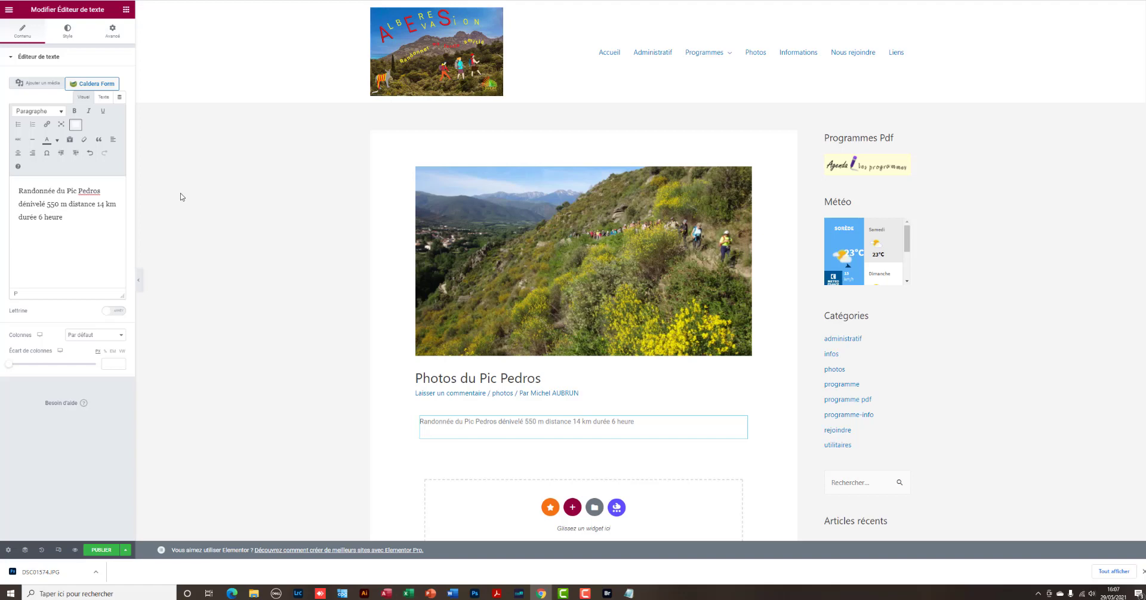
{"action": "key", "text": "Return"}
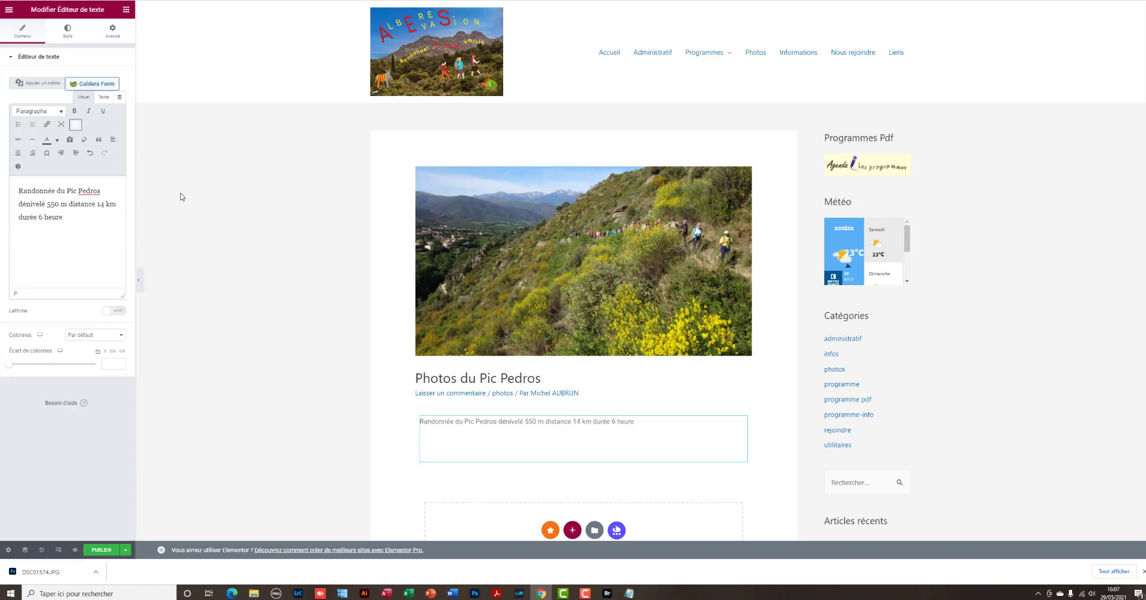
{"action": "type", "text": "Le 26 mai 2021"}
{"action": "key", "text": "Return"}
{"action": "type", "text": "ho"}
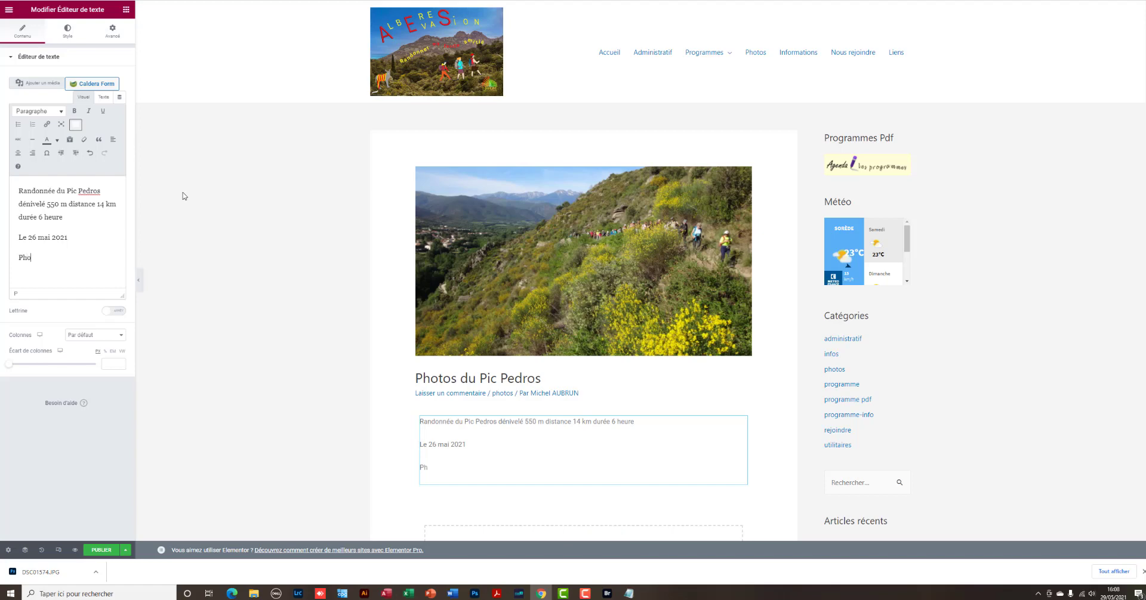
{"action": "type", "text": "tos de Bernard et Michel"}
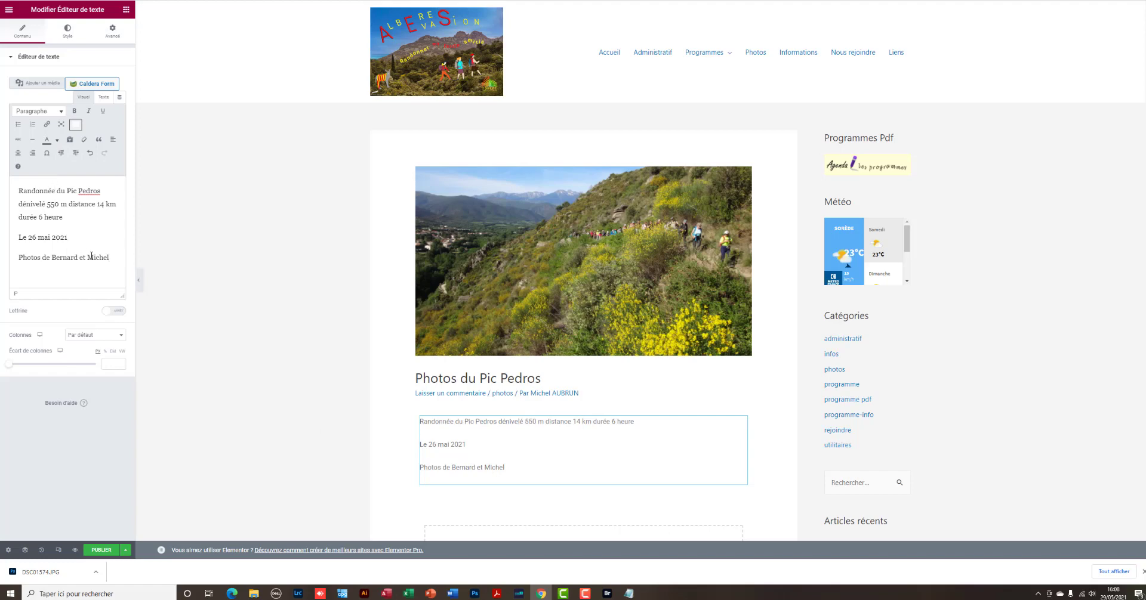
Make all three paragraphs of the hike description bold and centred.
{"action": "left_click_drag", "start_coordinate": [111, 258], "coordinate": [17, 188]}
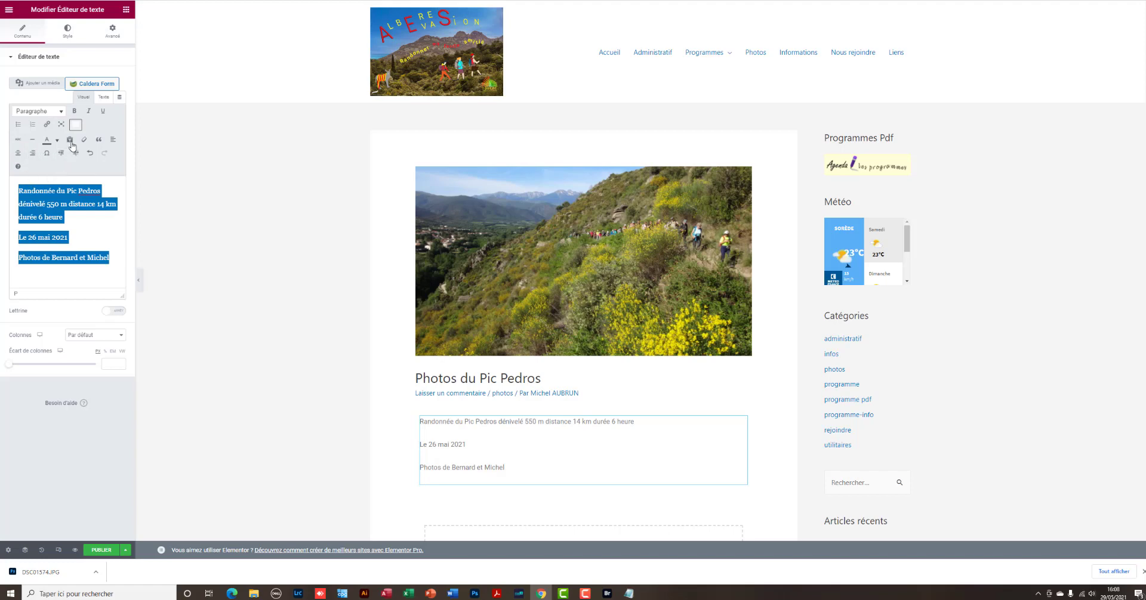
{"action": "left_click", "coordinate": [74, 112]}
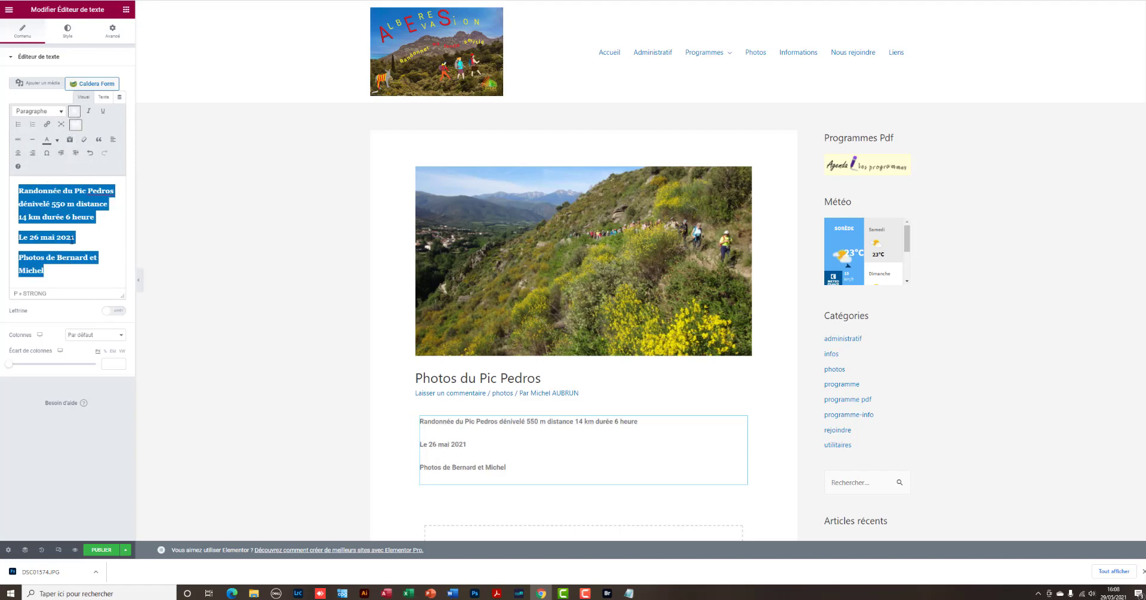
{"action": "left_click", "coordinate": [21, 154]}
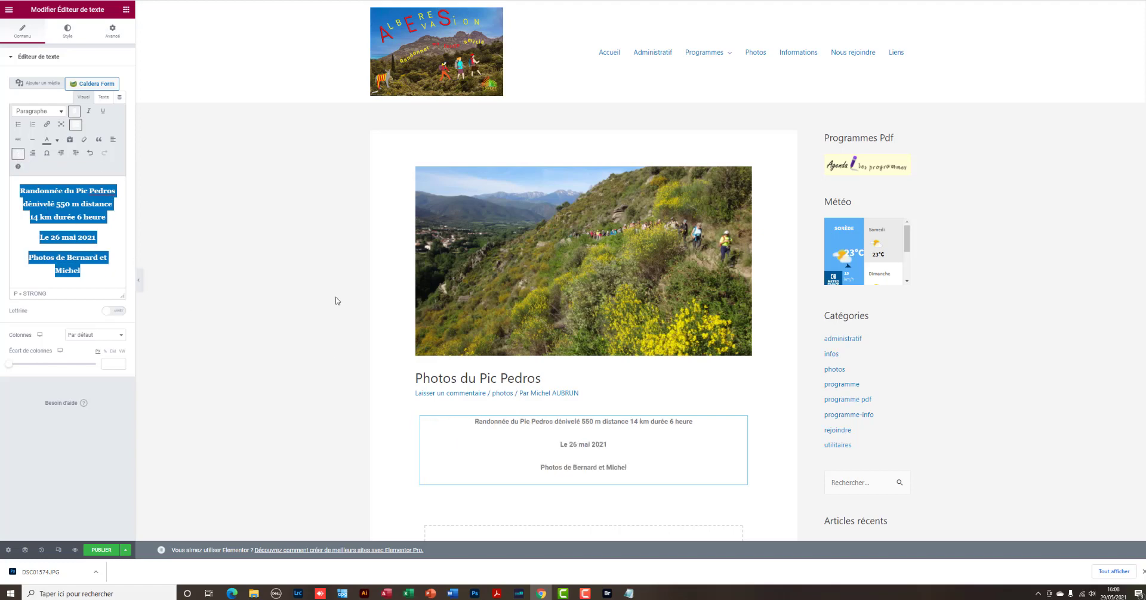
{"action": "scroll", "coordinate": [337, 301], "scroll_direction": "down", "scroll_amount": 4}
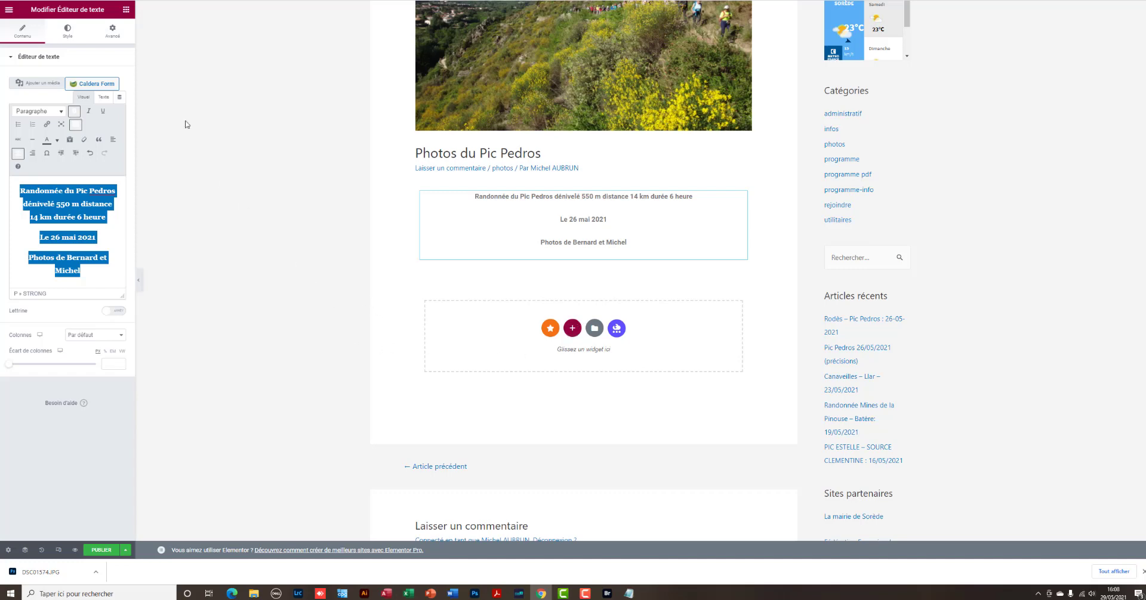
Add a button widget below the hike description and set its text to "Voir les photos".
{"action": "left_click", "coordinate": [125, 12]}
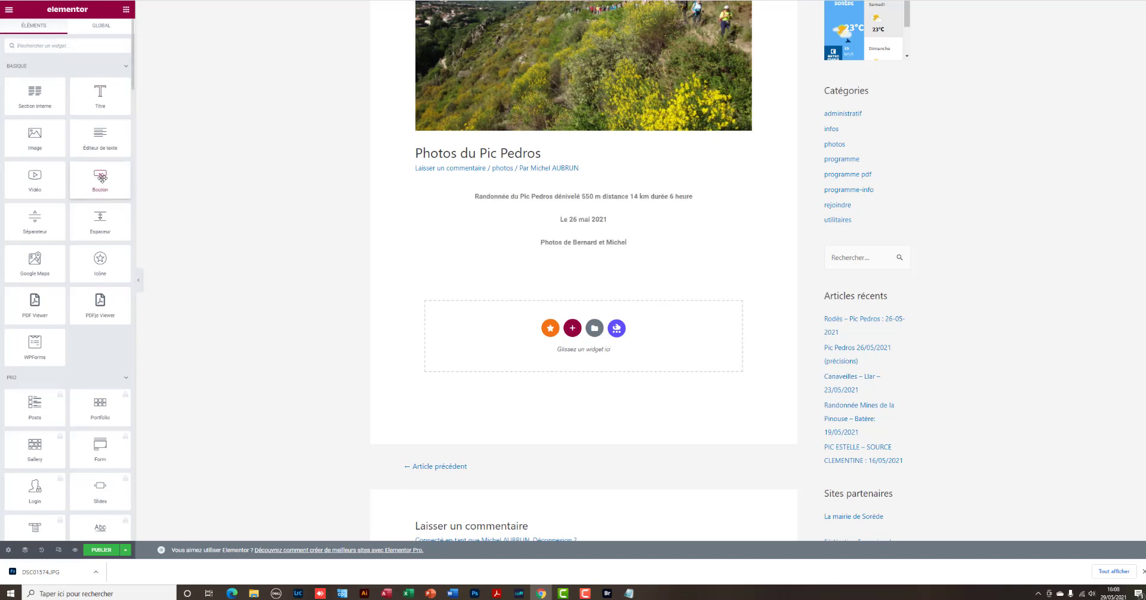
{"action": "left_click_drag", "start_coordinate": [102, 178], "coordinate": [574, 336]}
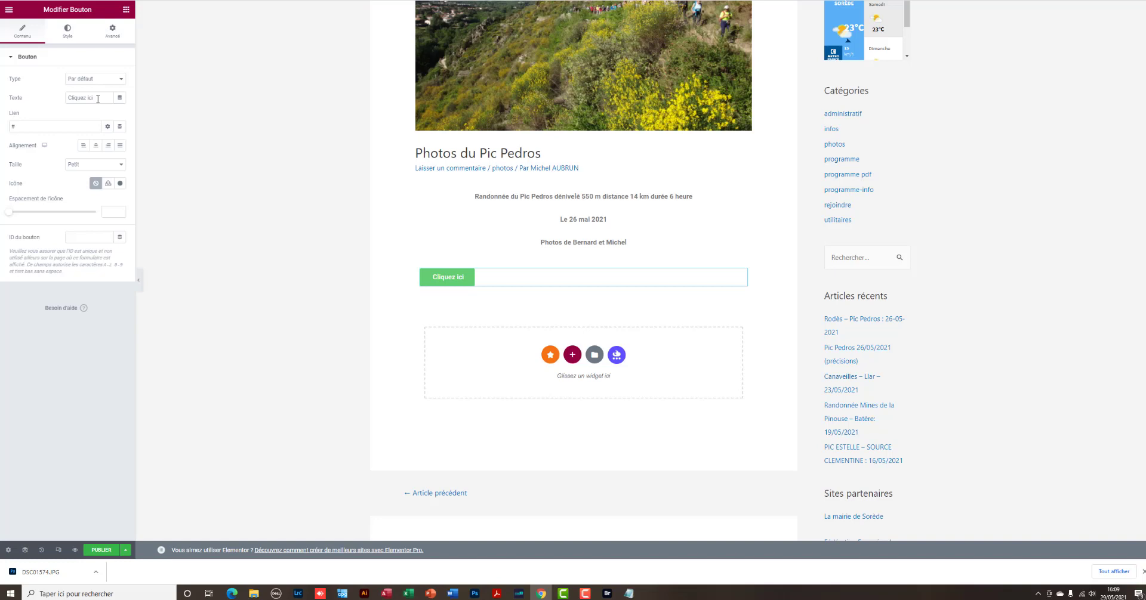
{"action": "left_click_drag", "start_coordinate": [98, 99], "coordinate": [60, 99]}
{"action": "type", "text": "V"}
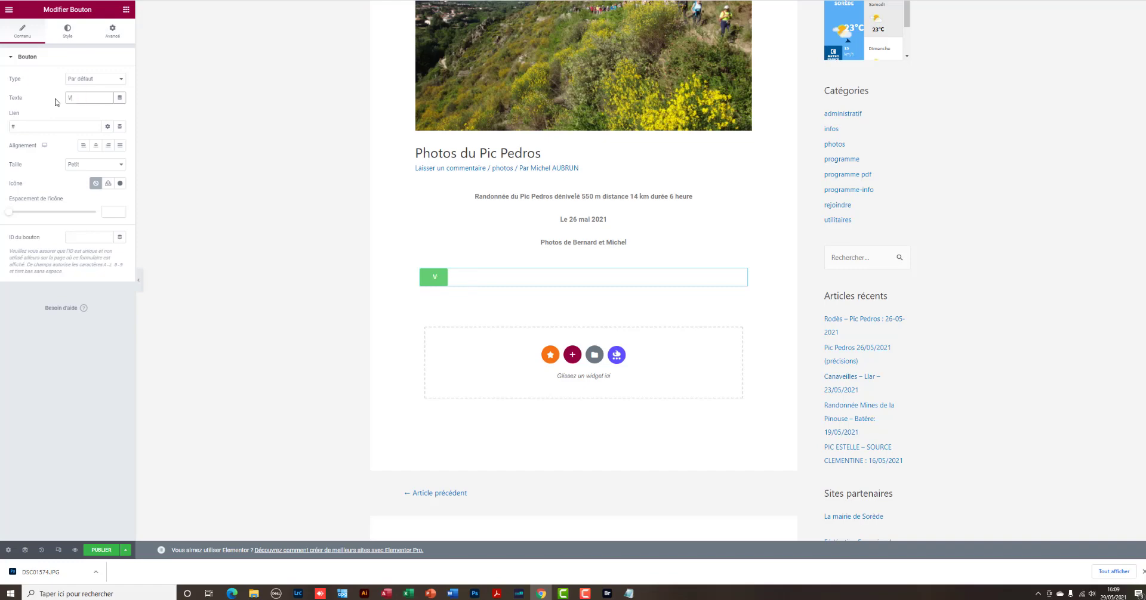
{"action": "type", "text": "oir les photos"}
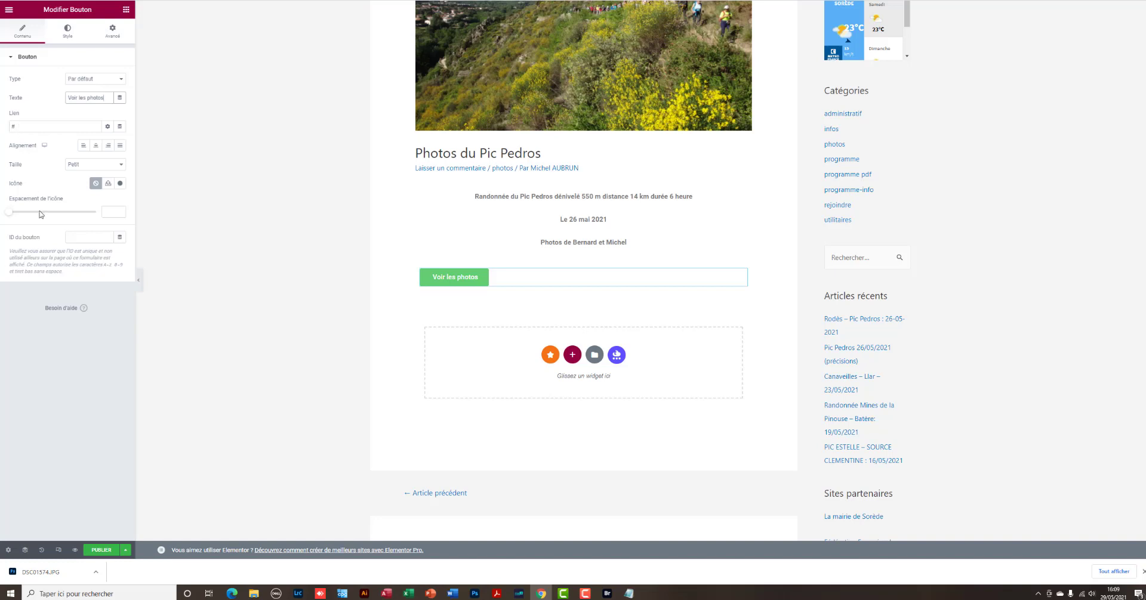
Switch to Notepad, copy the full photos.app.goo.gl album link, and return to the page editor.
{"action": "left_click", "coordinate": [628, 594]}
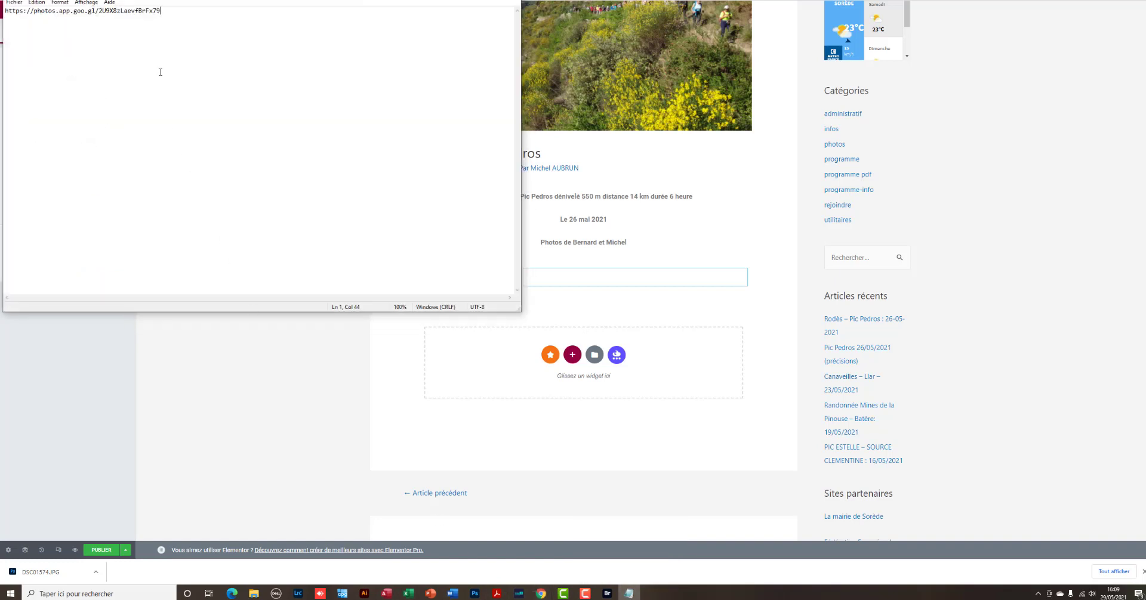
{"action": "left_click_drag", "start_coordinate": [165, 10], "coordinate": [5, 10]}
{"action": "key", "text": "ctrl+c"}
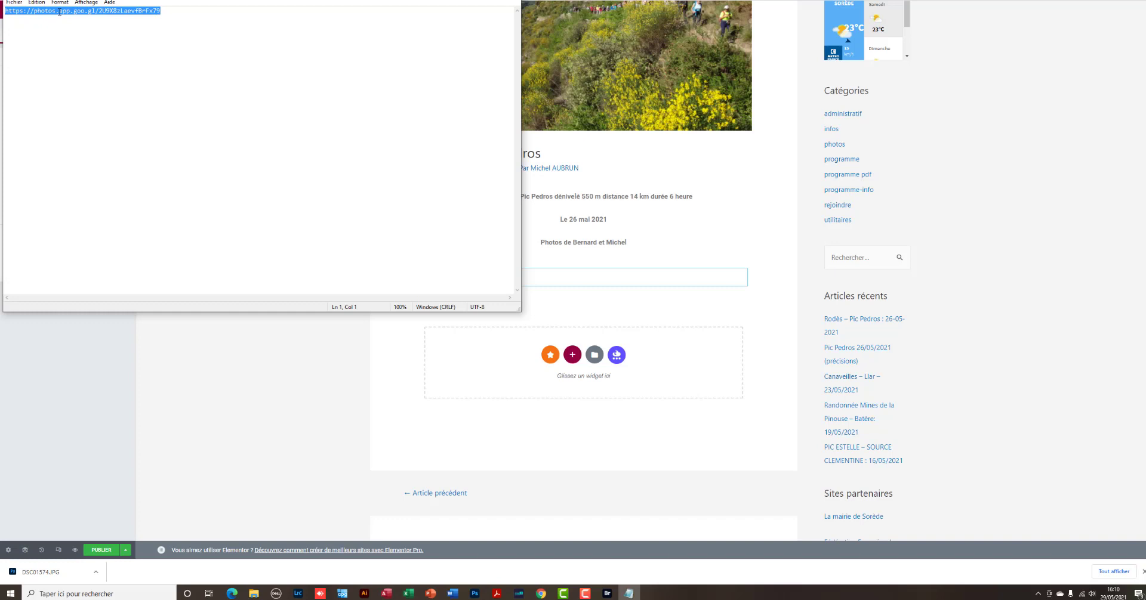
{"action": "key", "text": "Menu"}
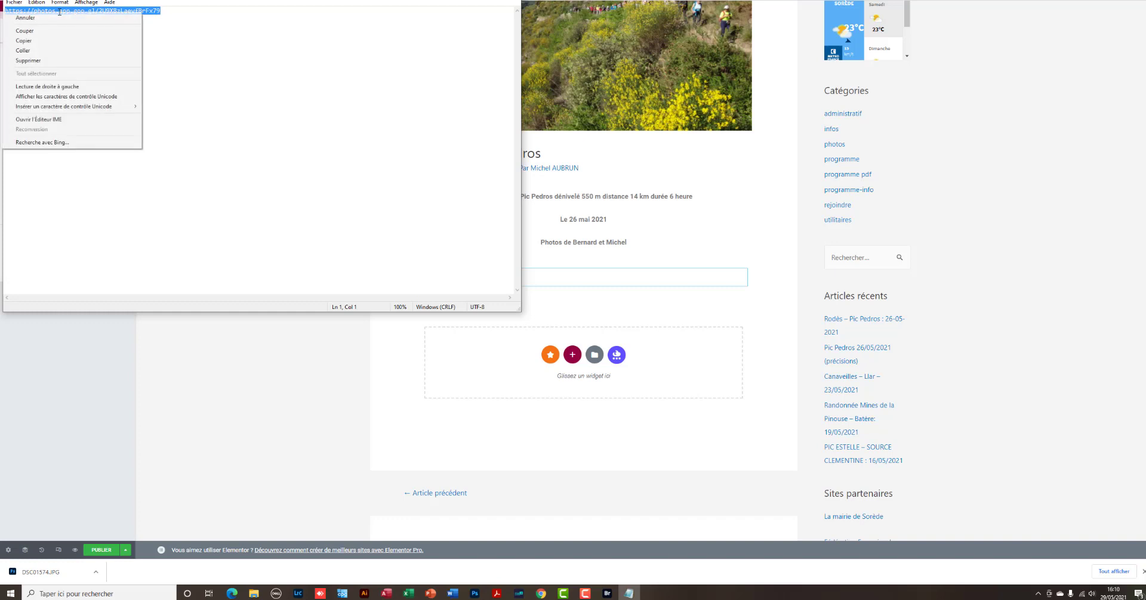
{"action": "left_click", "coordinate": [44, 41]}
{"action": "left_click", "coordinate": [452, 0]}
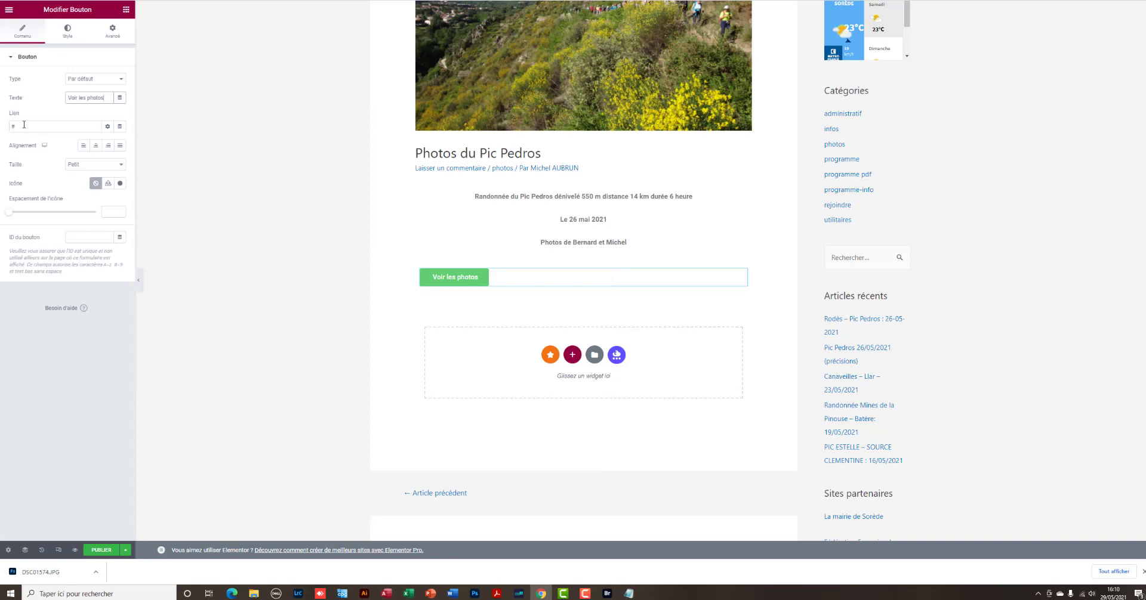
Replace the "#" placeholder in the button's link with the copied album address, pasted as plain text.
{"action": "left_click", "coordinate": [21, 127]}
{"action": "left_click_drag", "start_coordinate": [22, 126], "coordinate": [9, 129]}
{"action": "key", "text": "BackSpace"}
{"action": "right_click", "coordinate": [12, 127]}
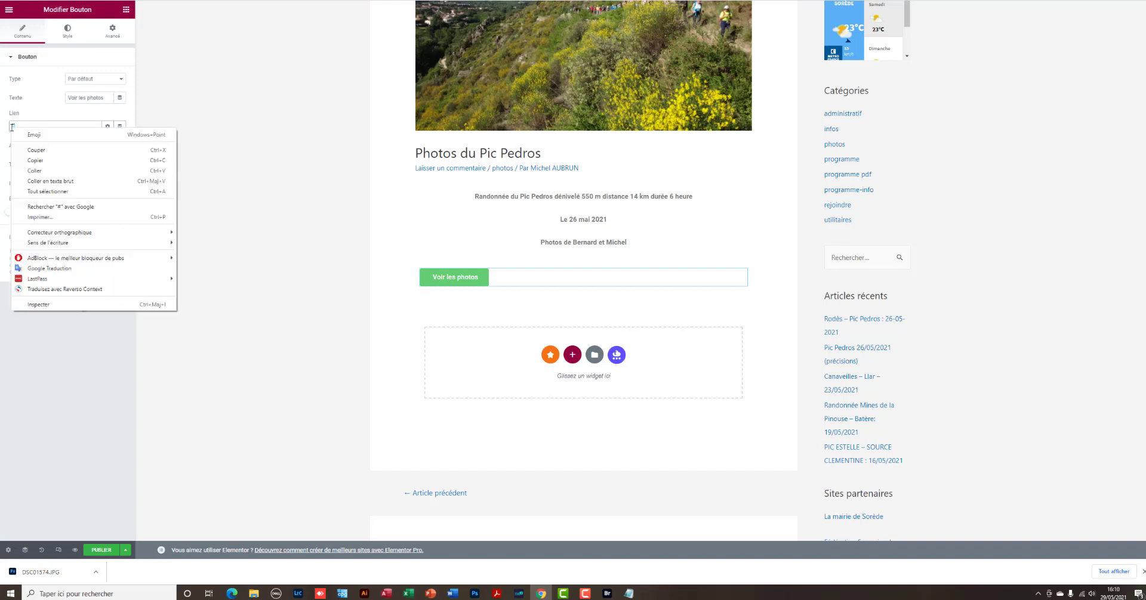
{"action": "left_click", "coordinate": [45, 181]}
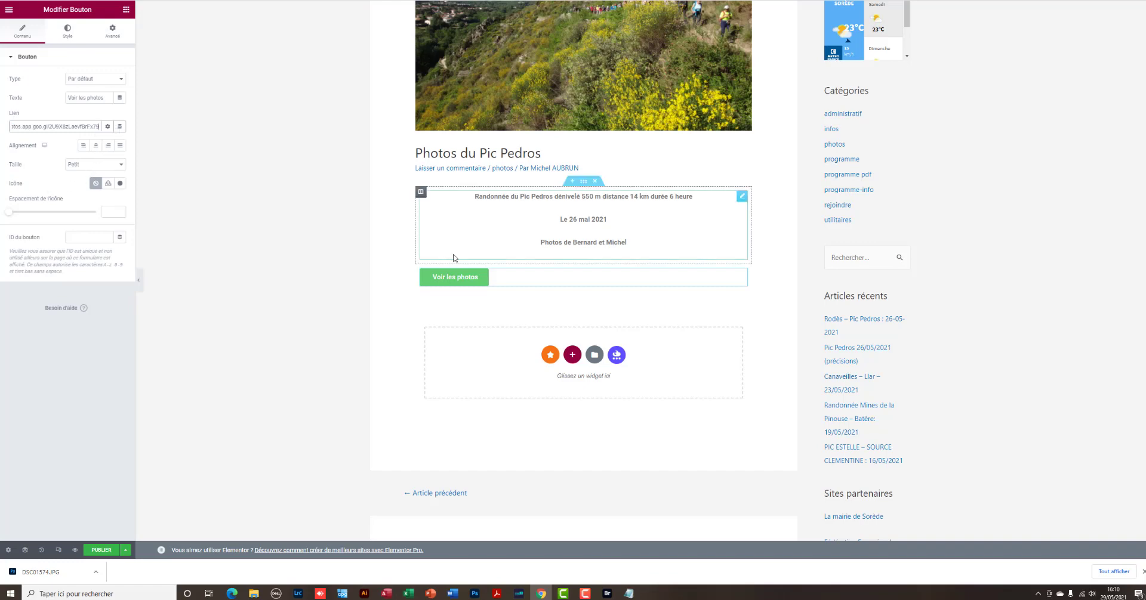
Centre the "Voir les photos" button and set its size to "Très grand".
{"action": "left_click", "coordinate": [96, 148]}
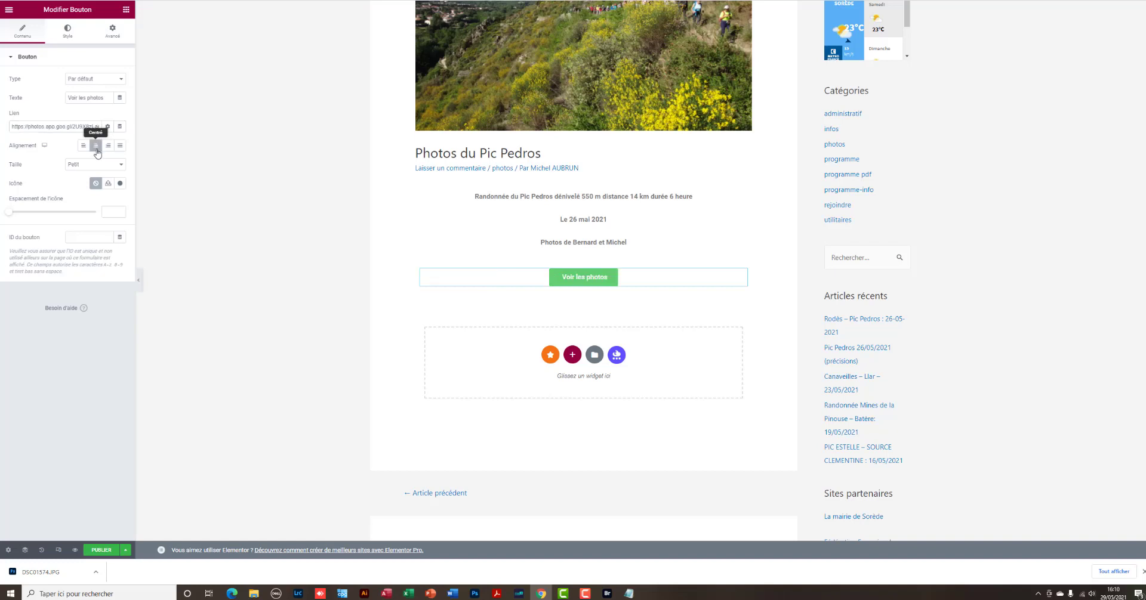
{"action": "left_click", "coordinate": [123, 166]}
{"action": "left_click", "coordinate": [98, 203]}
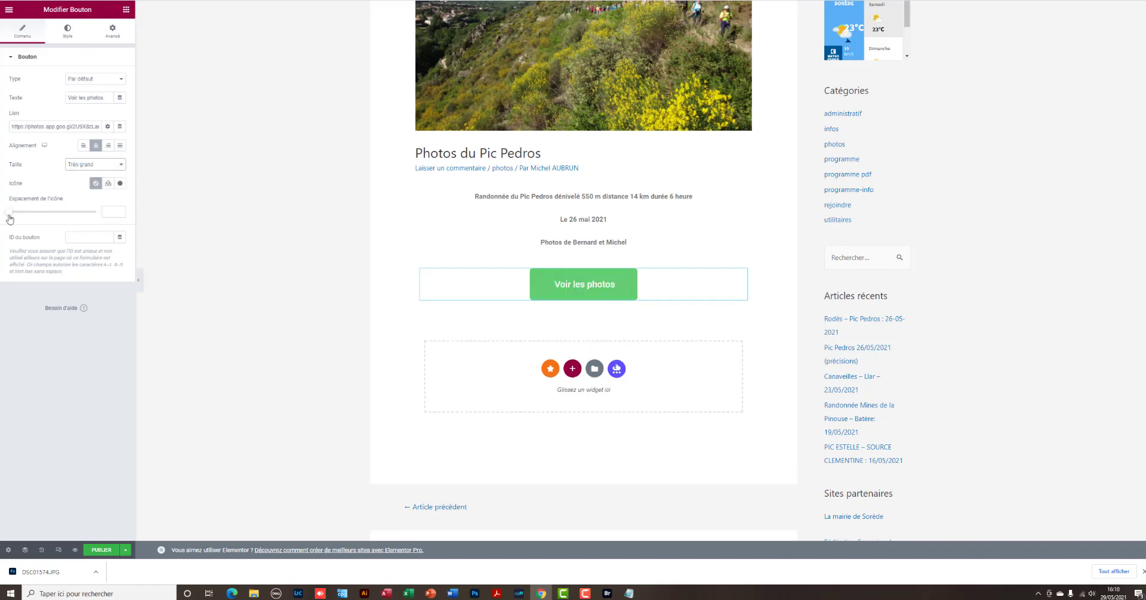
Search the icon library for "came" and insert the plain camera icon into the button.
{"action": "left_click", "coordinate": [119, 184]}
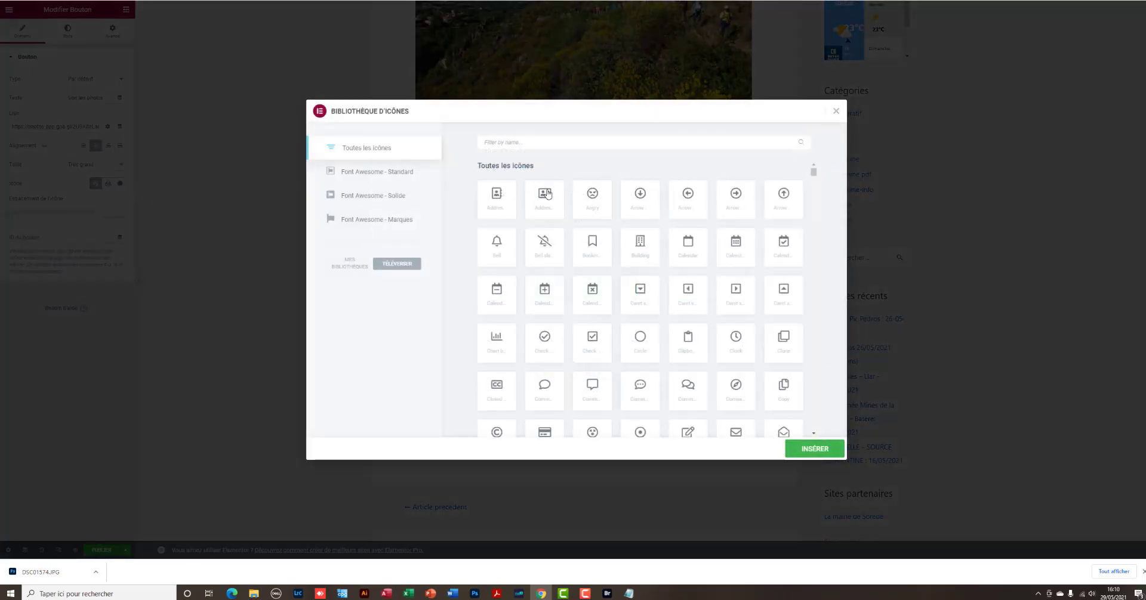
{"action": "scroll", "coordinate": [556, 272], "scroll_direction": "down", "scroll_amount": 8}
{"action": "scroll", "coordinate": [555, 272], "scroll_direction": "up", "scroll_amount": 8}
{"action": "type", "text": "came"}
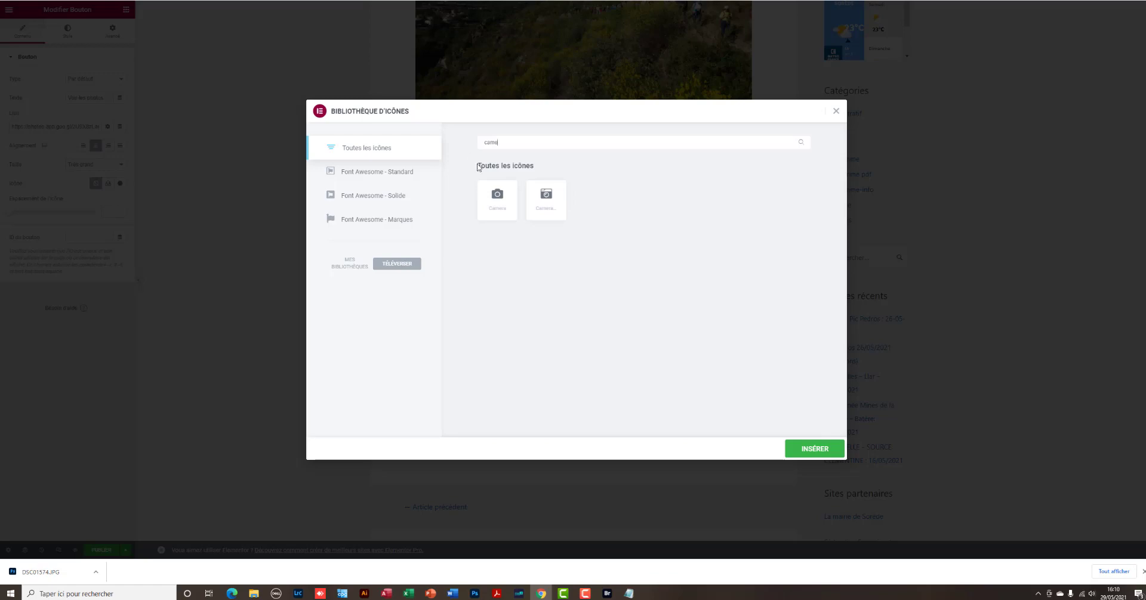
{"action": "left_click", "coordinate": [498, 199]}
{"action": "left_click", "coordinate": [814, 451]}
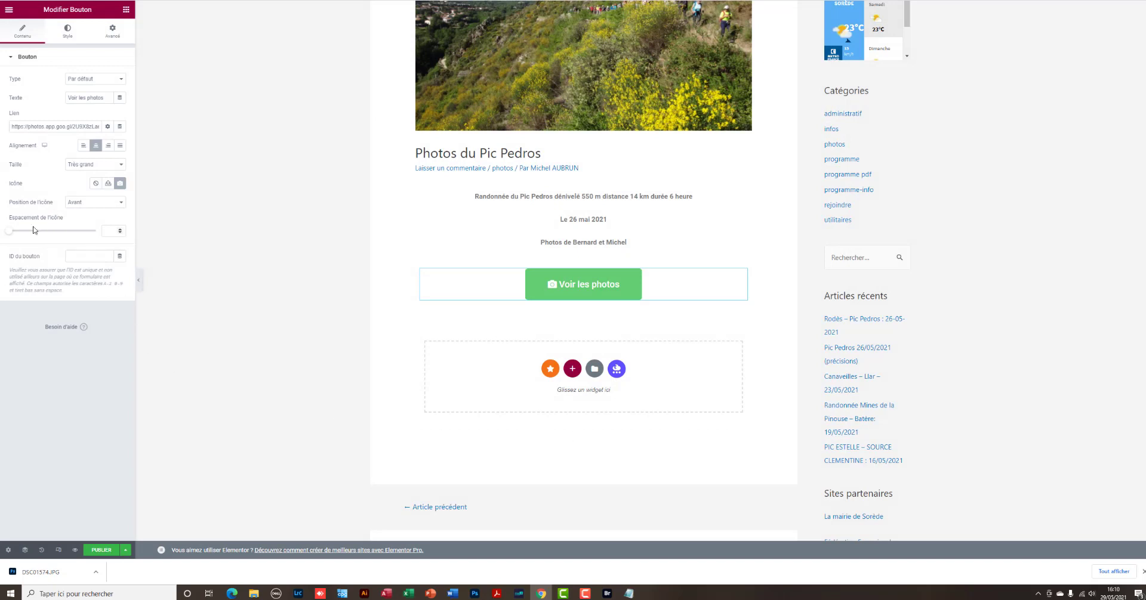
Widen the button's icon spacing to about 47 and set the icon position to "Après".
{"action": "left_click_drag", "start_coordinate": [9, 234], "coordinate": [93, 238]}
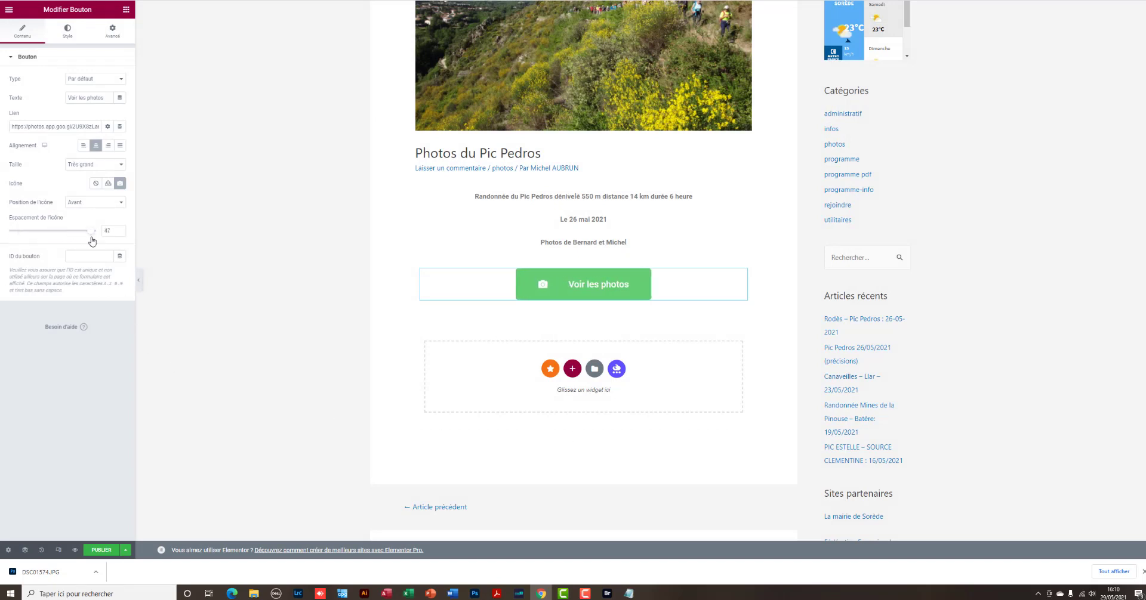
{"action": "left_click", "coordinate": [97, 207]}
{"action": "left_click", "coordinate": [94, 224]}
Set the button's link to open in a new window and add nofollow.
{"action": "left_click", "coordinate": [108, 128]}
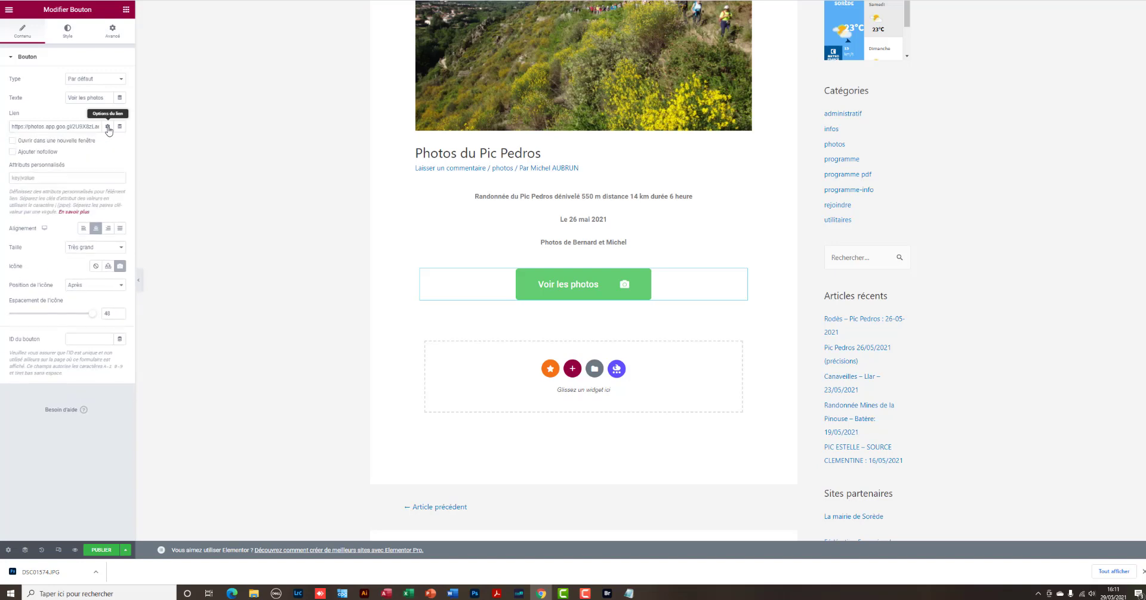
{"action": "left_click", "coordinate": [12, 142]}
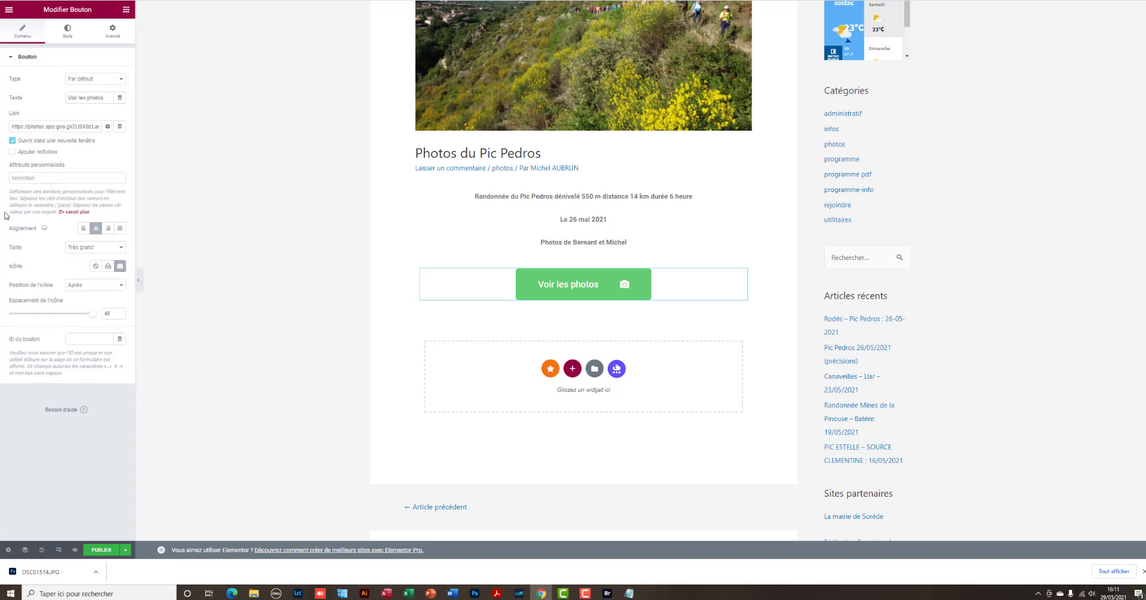
{"action": "left_click", "coordinate": [12, 152]}
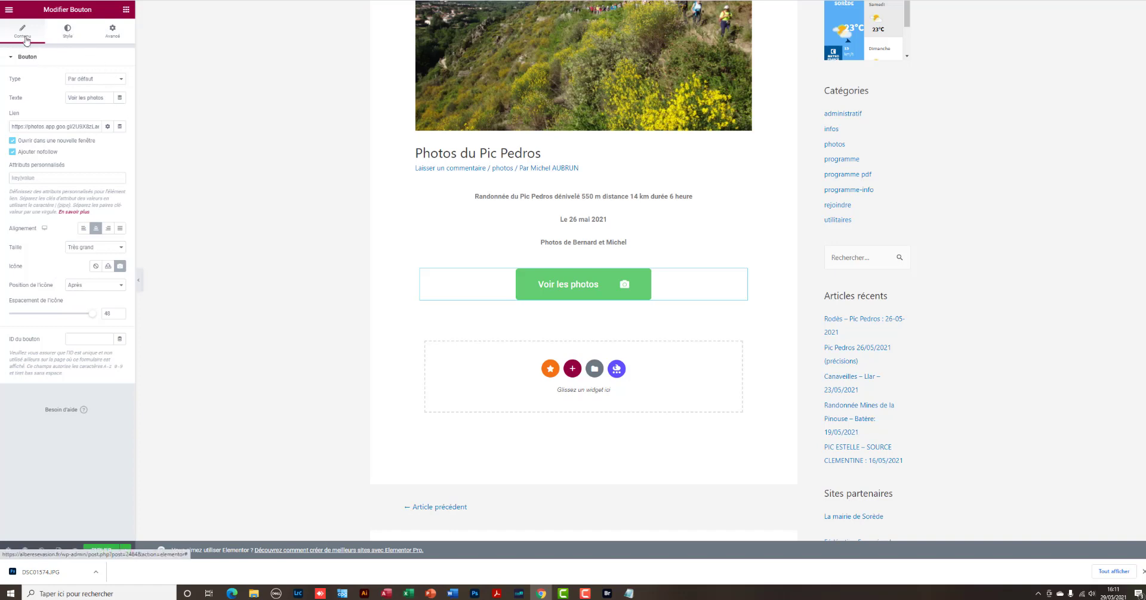
Try several hues for the button's normal background colour and settle on a medium blue.
{"action": "left_click", "coordinate": [67, 31]}
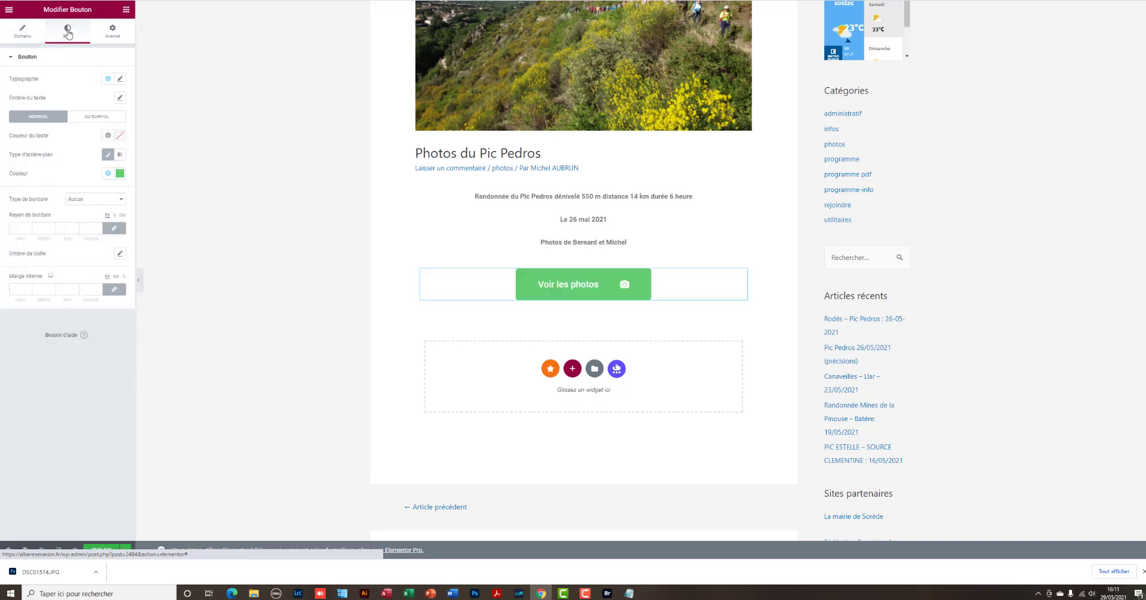
{"action": "left_click", "coordinate": [121, 175]}
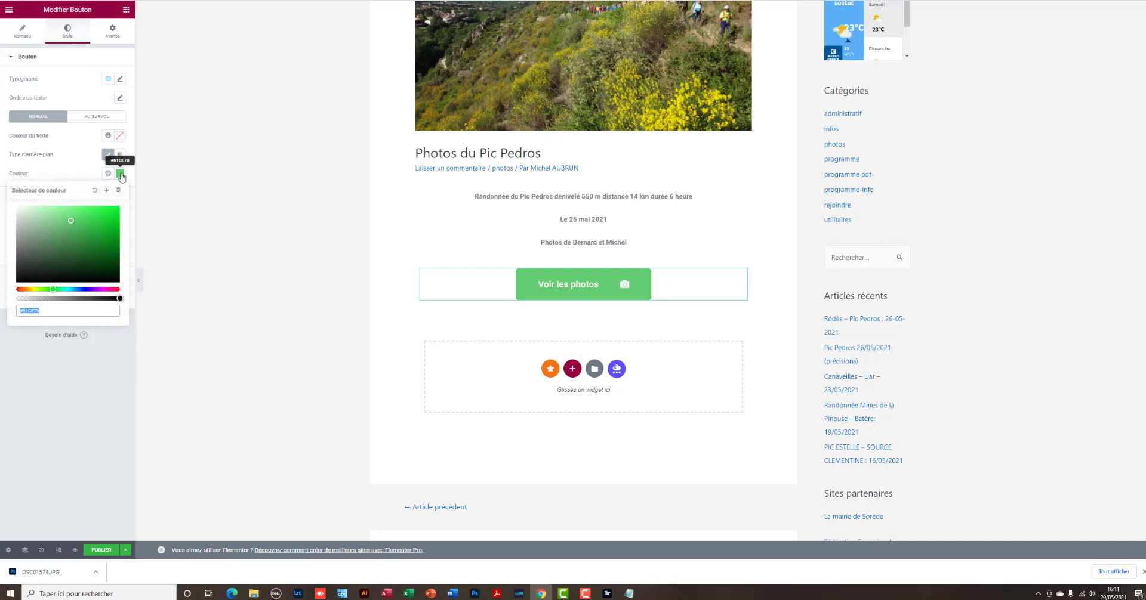
{"action": "left_click", "coordinate": [84, 289]}
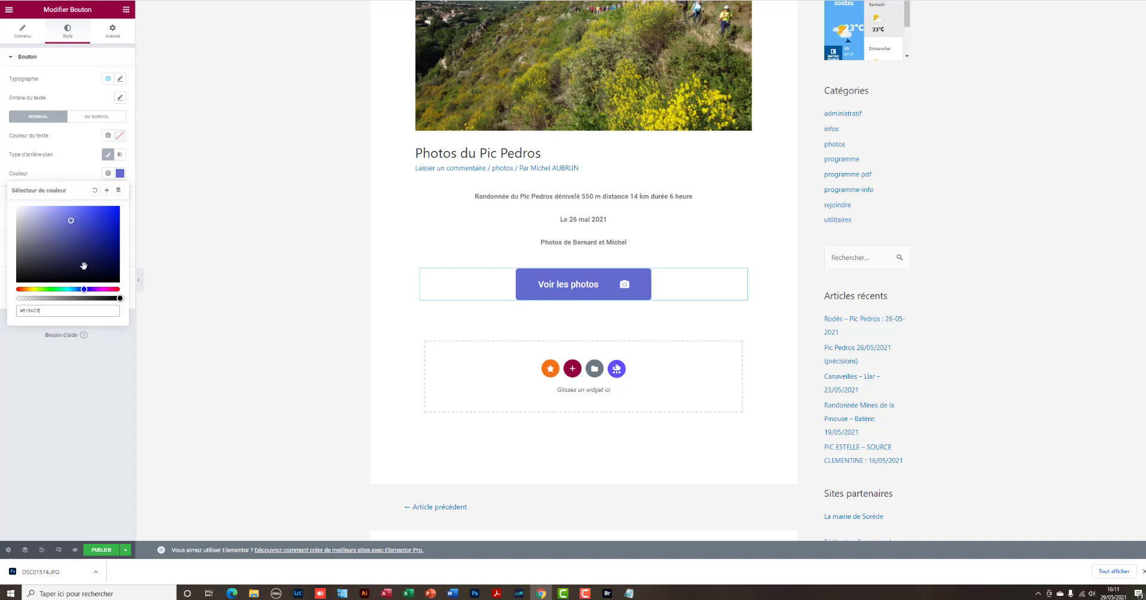
{"action": "left_click", "coordinate": [111, 289]}
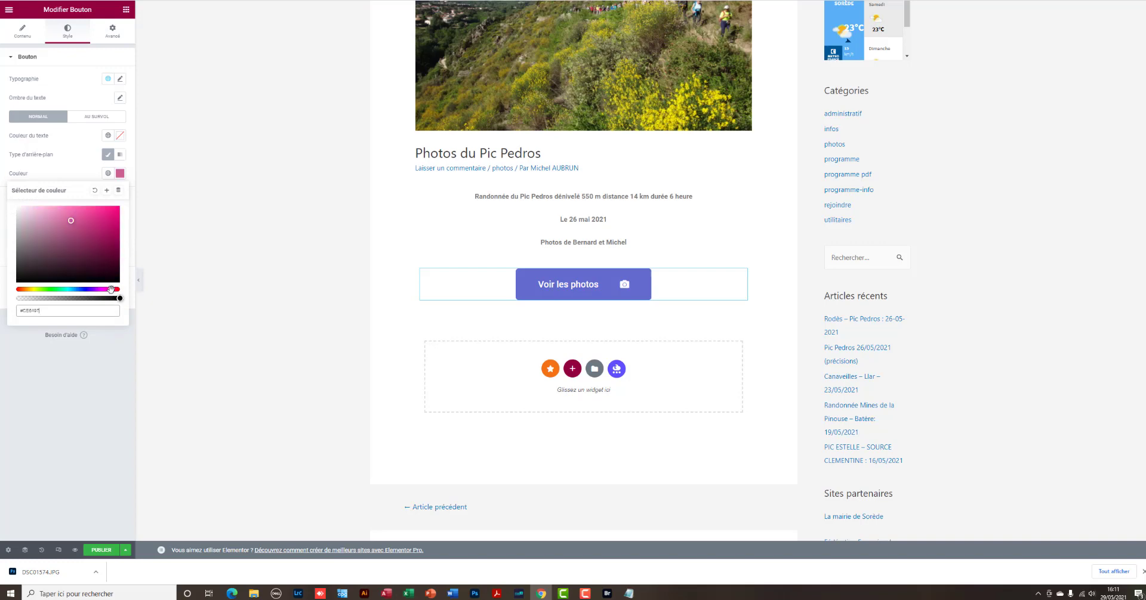
{"action": "left_click", "coordinate": [66, 289]}
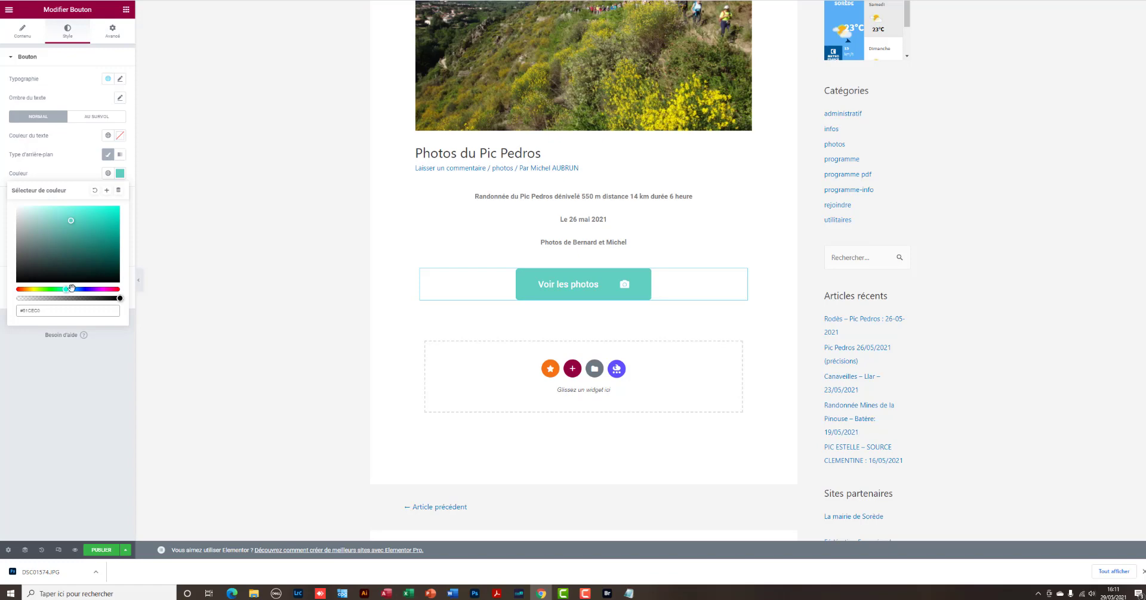
{"action": "left_click", "coordinate": [72, 289]}
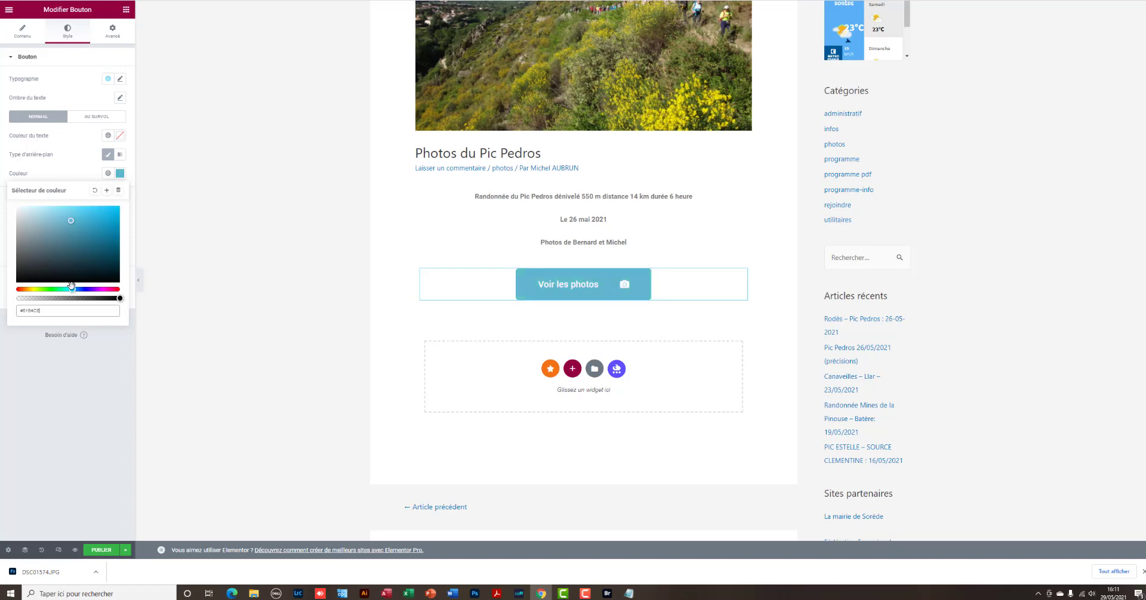
{"action": "left_click", "coordinate": [88, 227]}
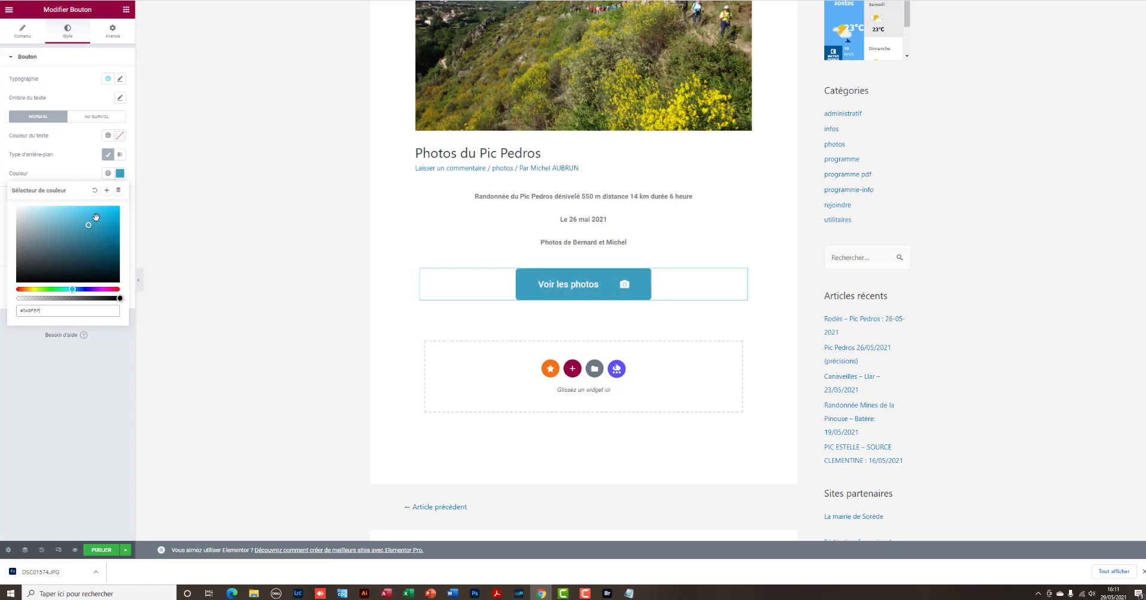
Give the button a classic background in bright red for its hover state.
{"action": "left_click", "coordinate": [99, 118]}
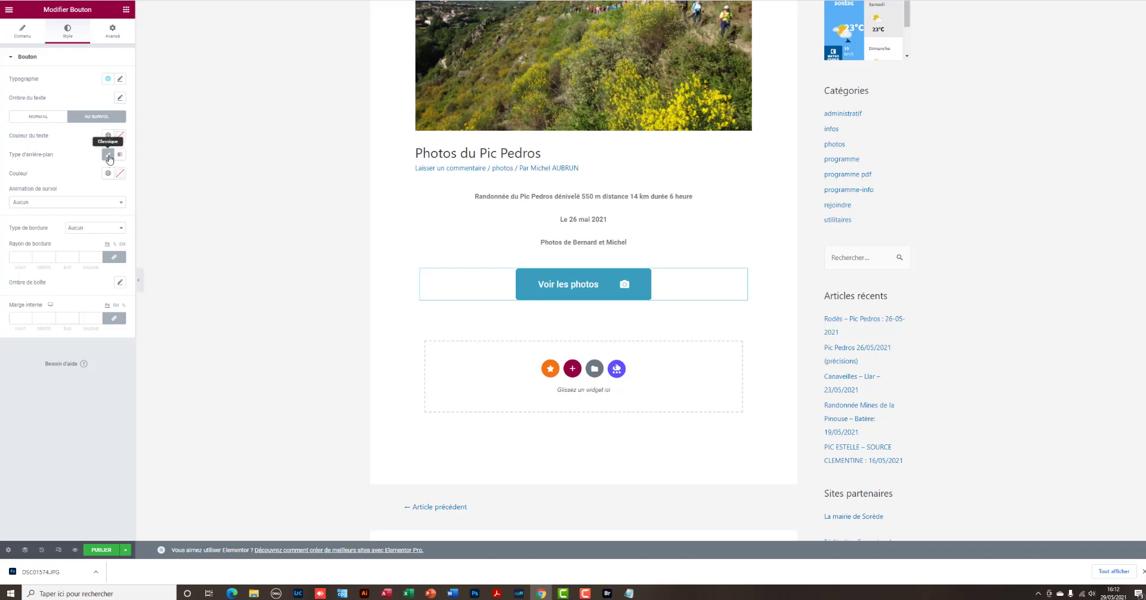
{"action": "left_click", "coordinate": [108, 156]}
{"action": "left_click", "coordinate": [120, 174]}
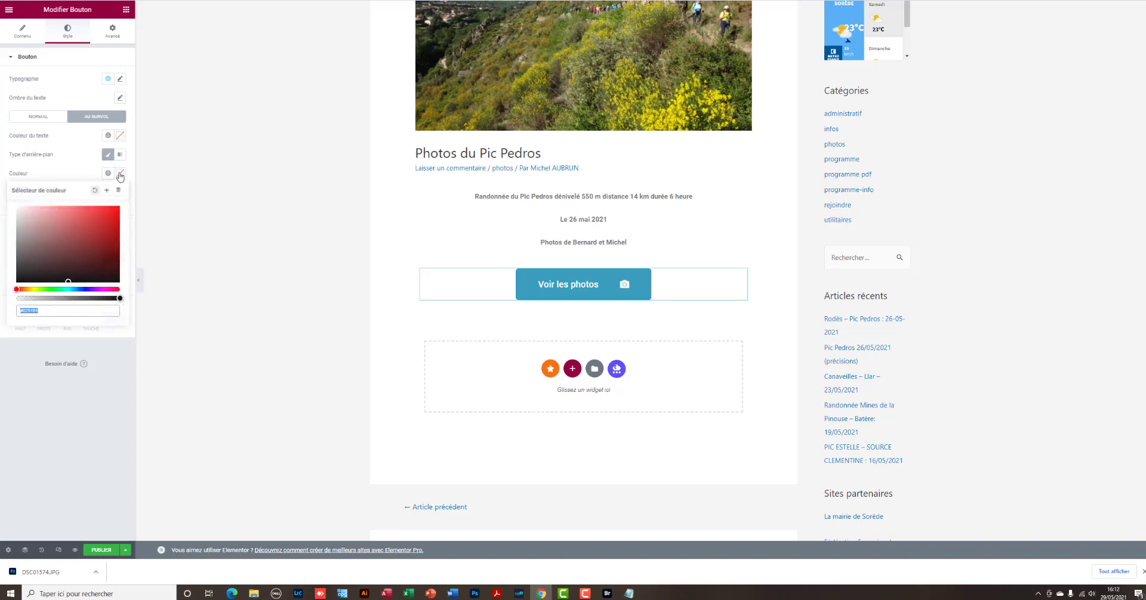
{"action": "left_click", "coordinate": [102, 215]}
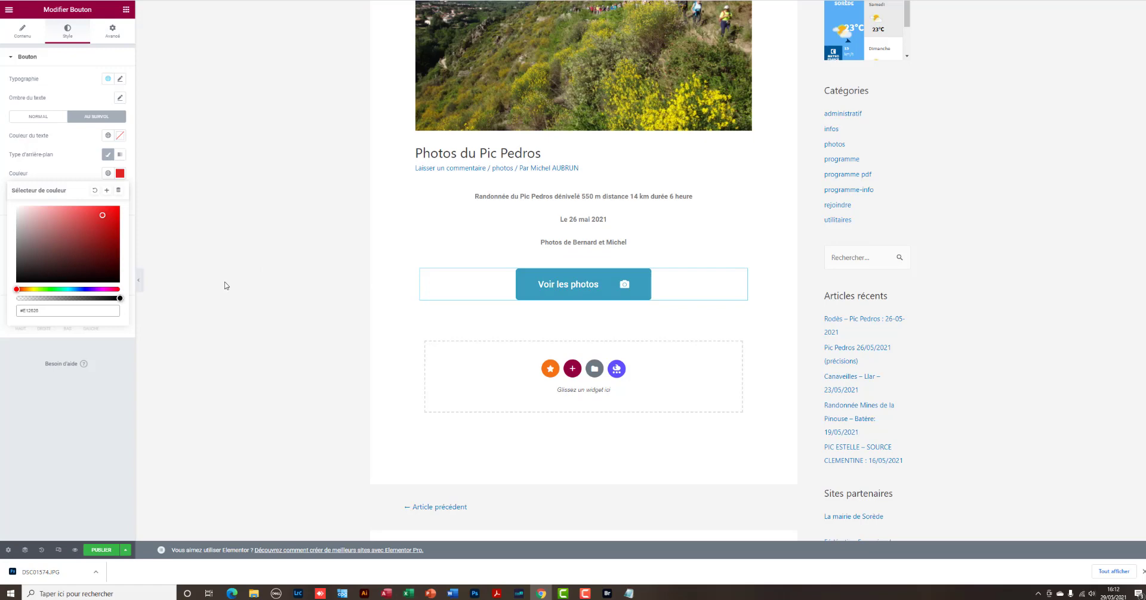
Save the edited article as a draft.
{"action": "left_click", "coordinate": [126, 555]}
{"action": "left_click", "coordinate": [78, 511]}
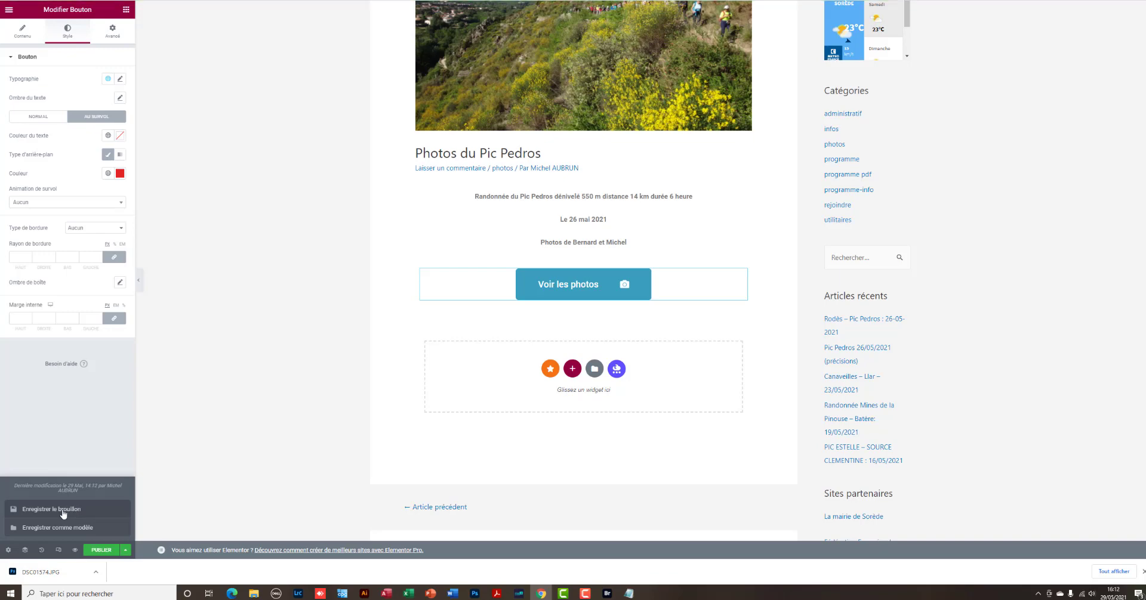
Preview the article and test that the "Voir les photos" button opens the album, then close the album.
{"action": "left_click", "coordinate": [75, 553]}
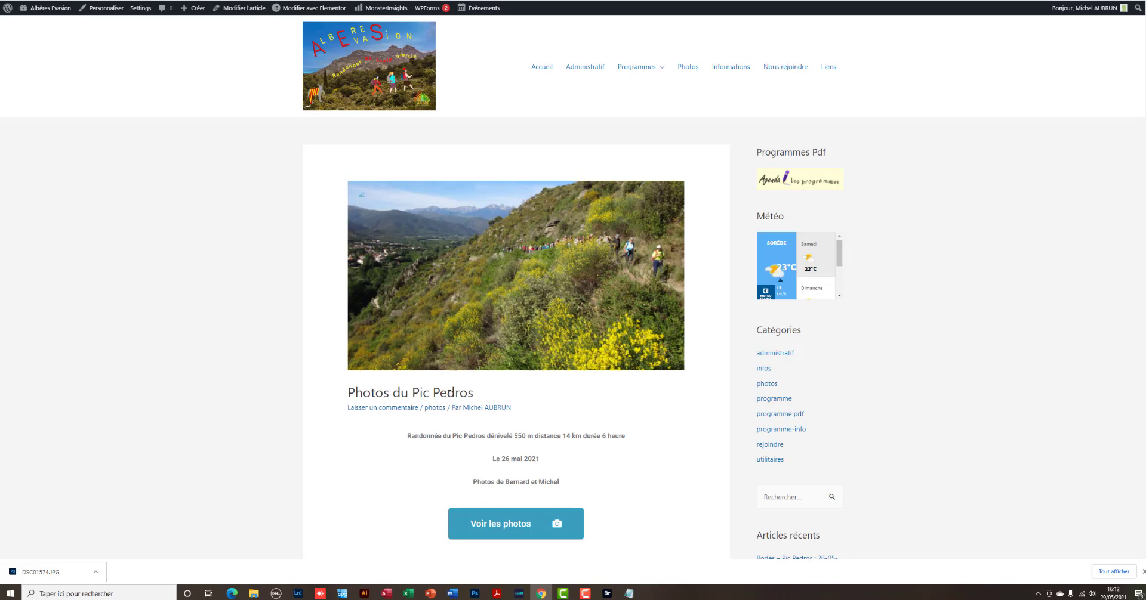
{"action": "left_click", "coordinate": [500, 525]}
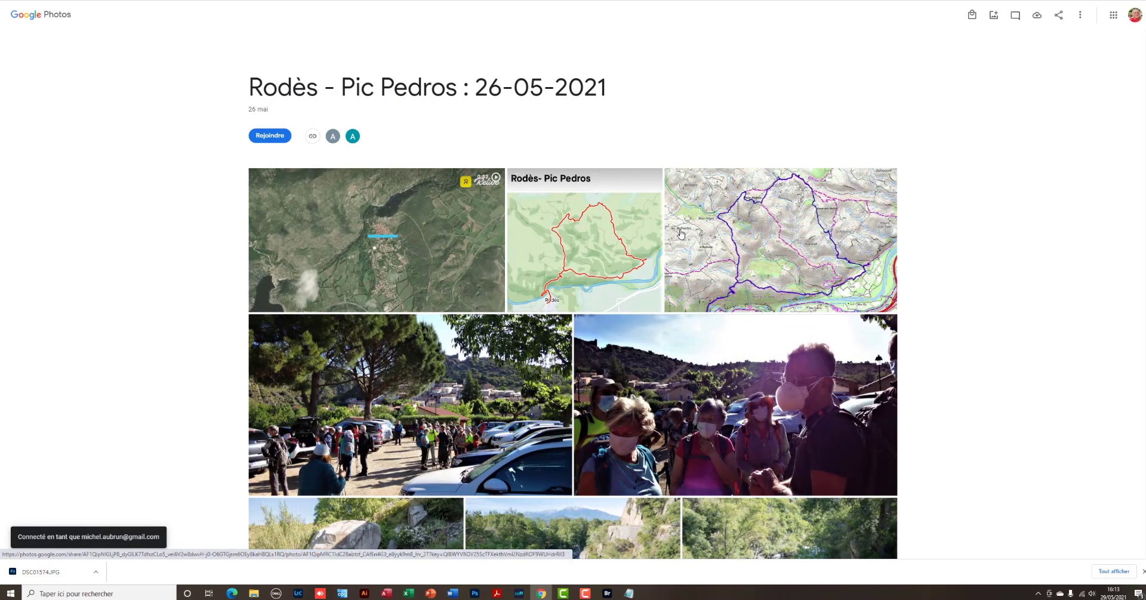
{"action": "key", "text": "ctrl+w"}
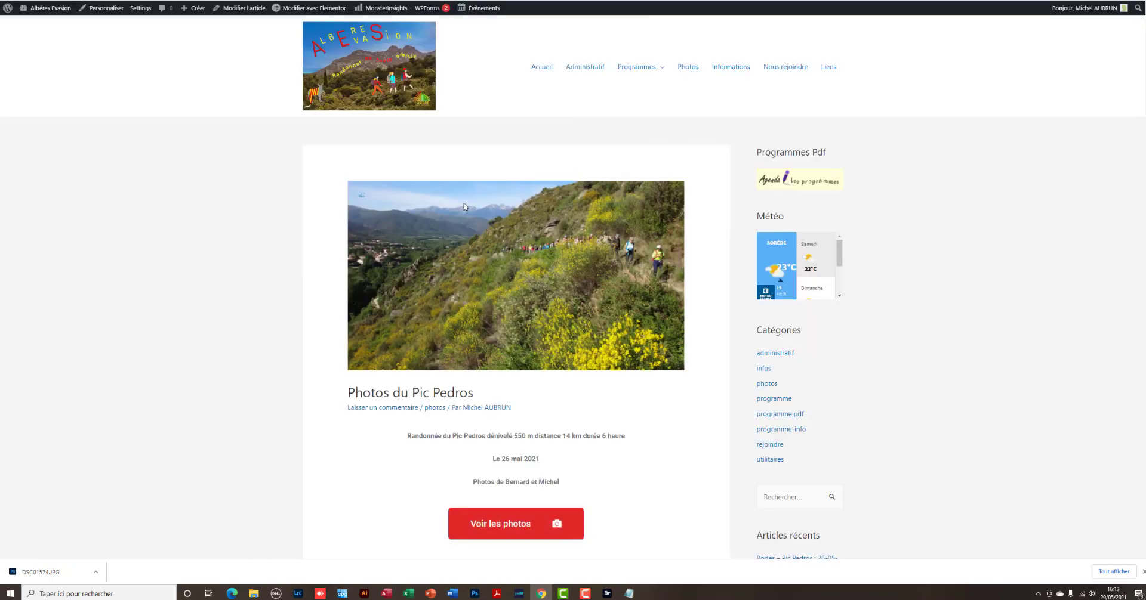